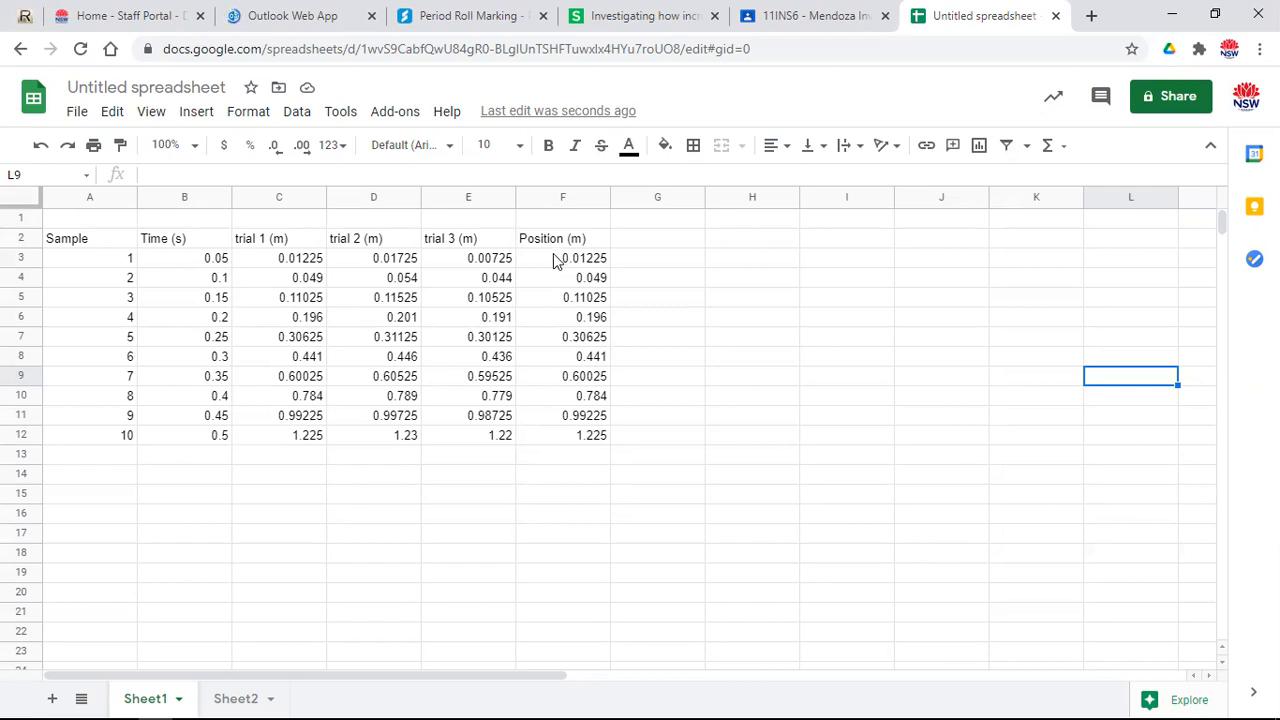
- Insert a chart from the Time (s) column, B2:B12, and remove the automatically added Time (s) series from it
left_click_drag(198, 242, 196, 437)
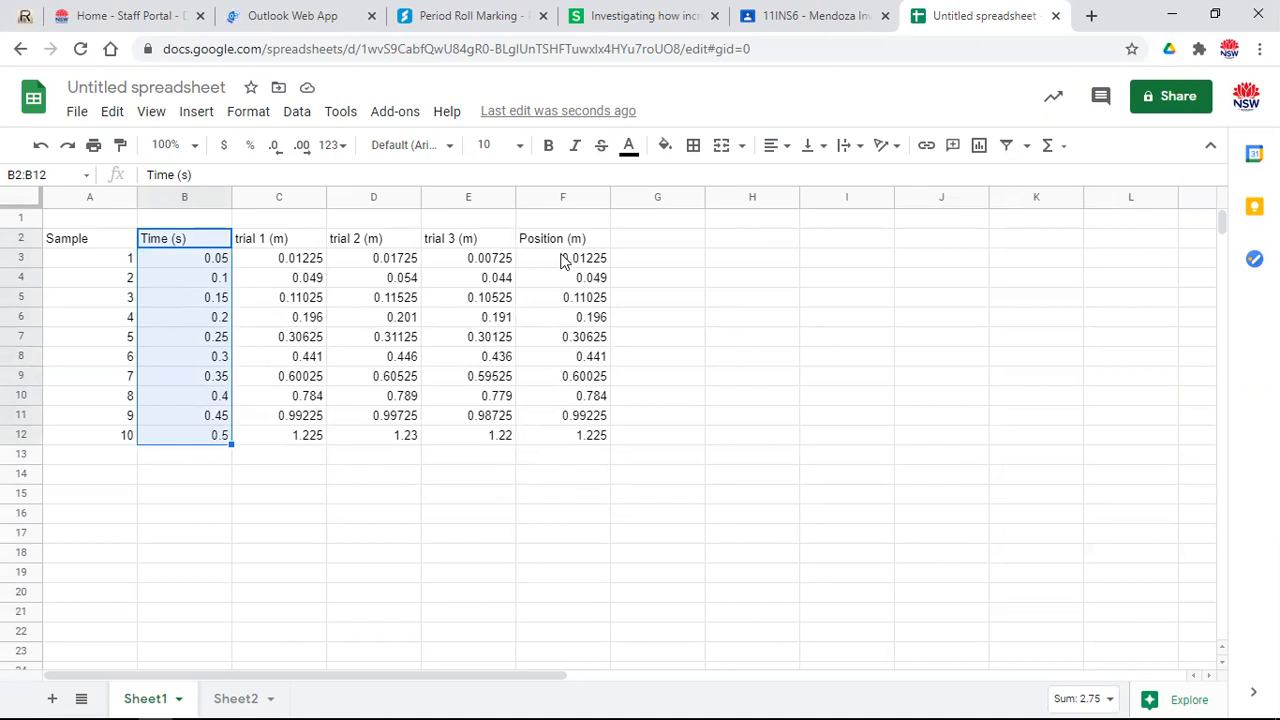
left_click_drag(560, 240, 578, 445)
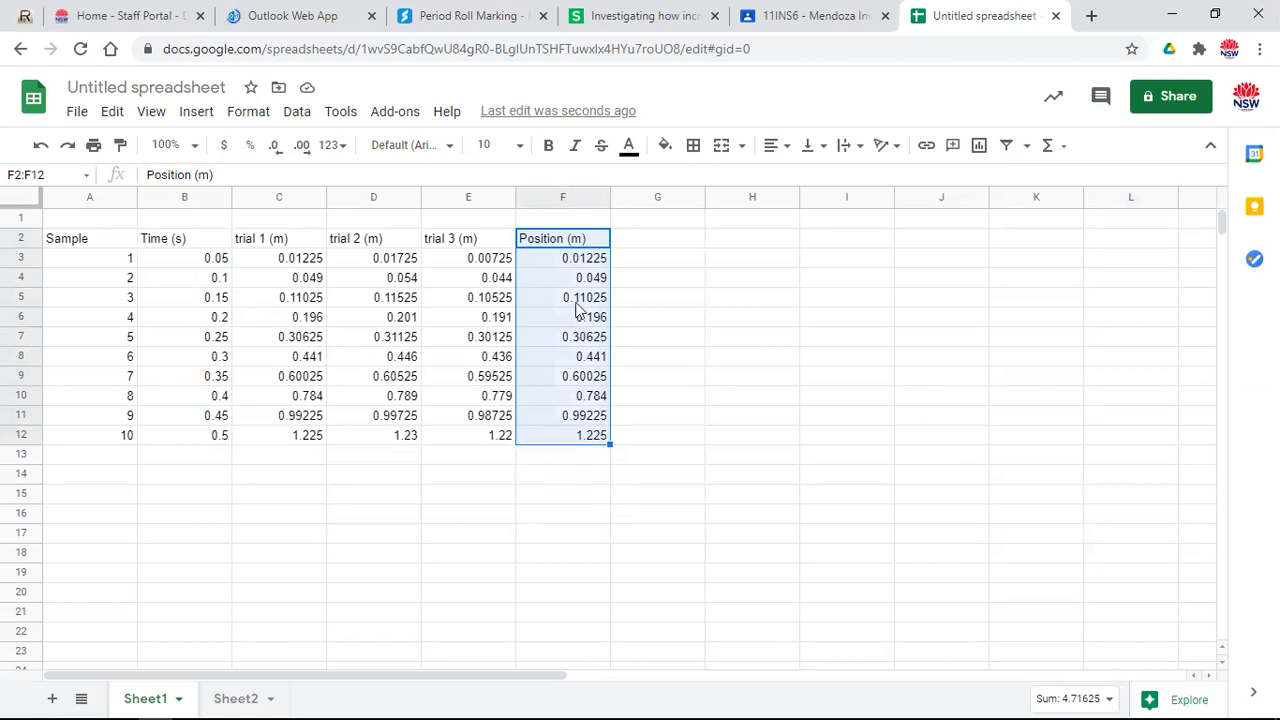
left_click_drag(205, 242, 197, 437)
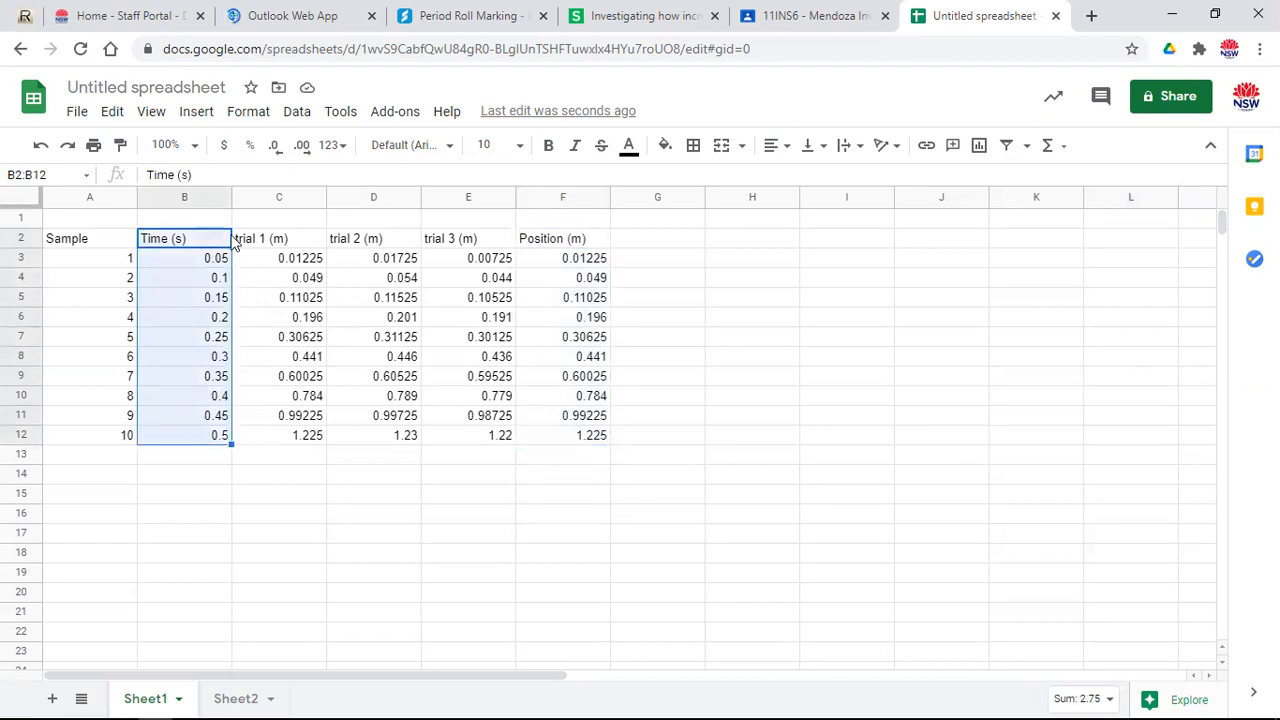
left_click(195, 115)
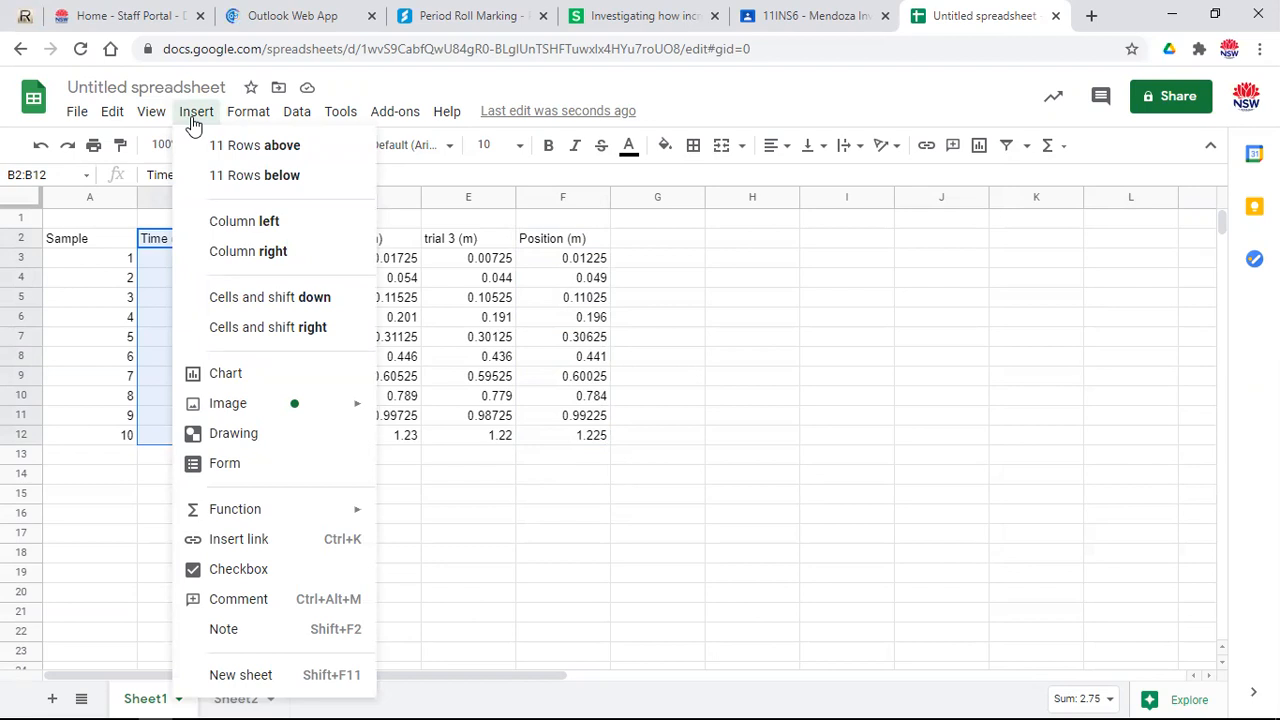
left_click(250, 383)
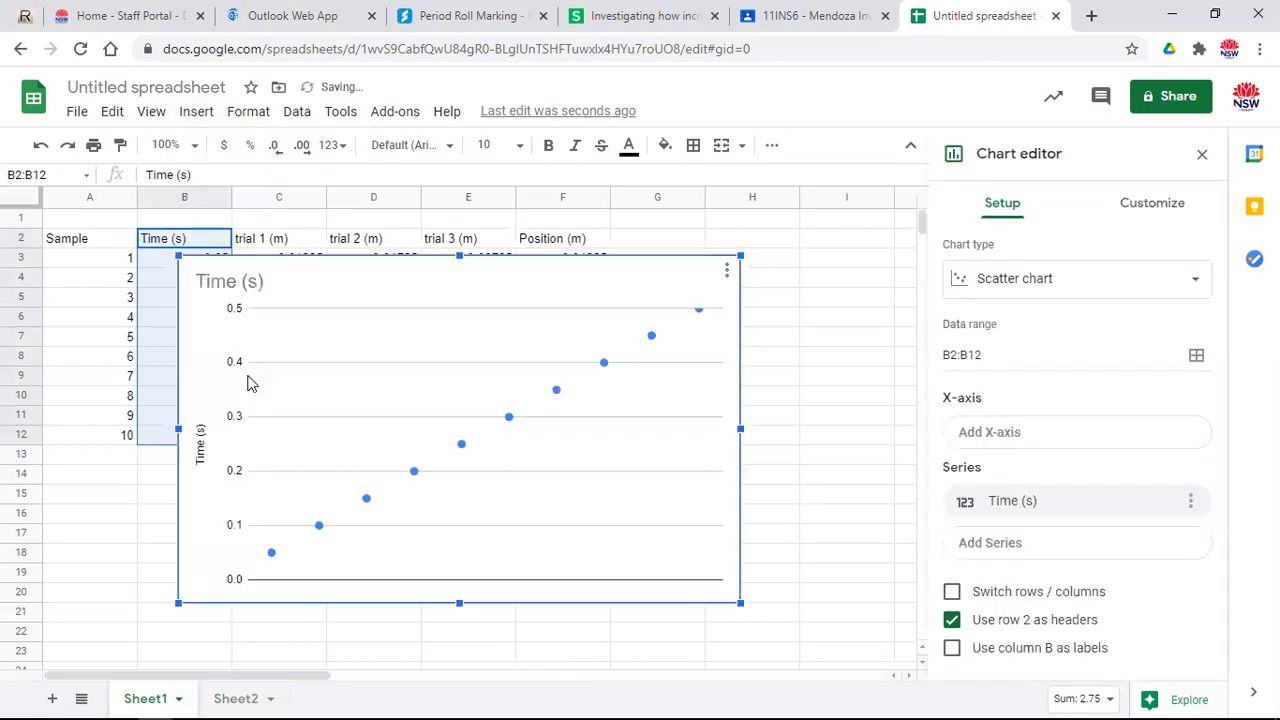
left_click(1191, 503)
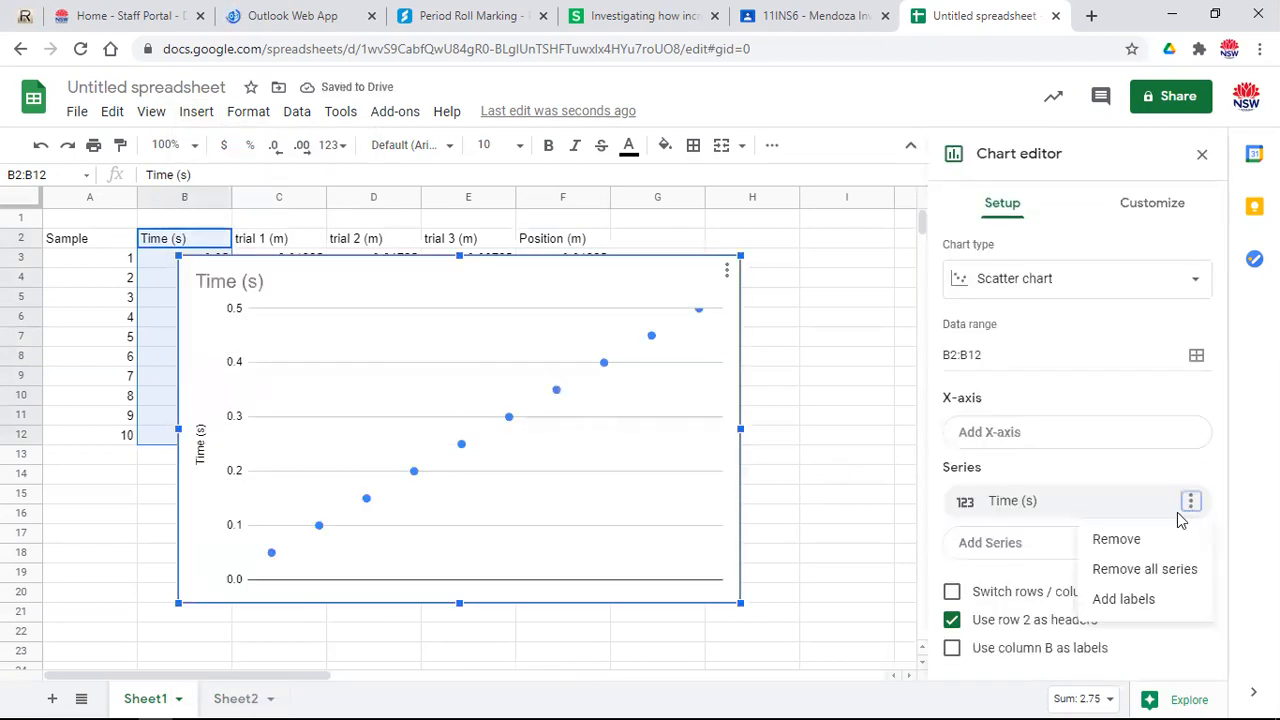
left_click(1143, 545)
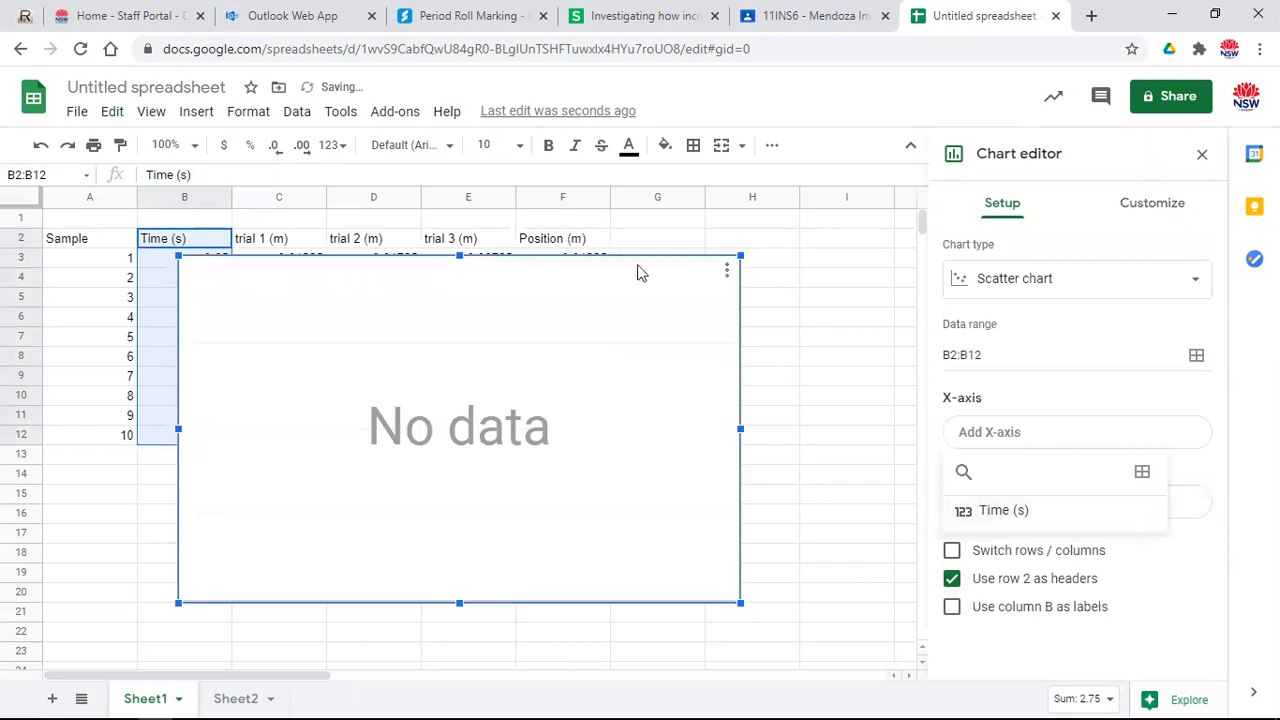
- Shrink the empty chart and move it beside the data table so that all the data columns are uncovered
left_click_drag(737, 257, 552, 372)
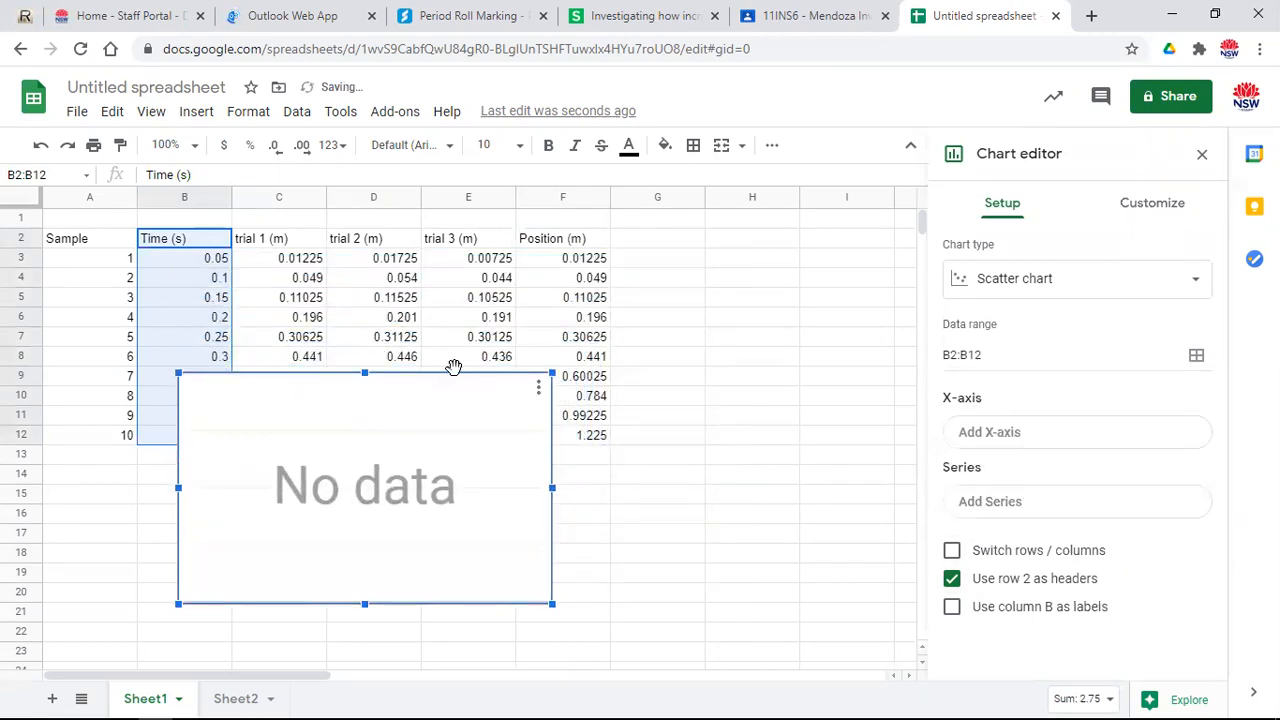
left_click_drag(446, 368, 545, 367)
left_click(392, 422)
left_click_drag(378, 382, 825, 256)
left_click(714, 565)
double_click(723, 429)
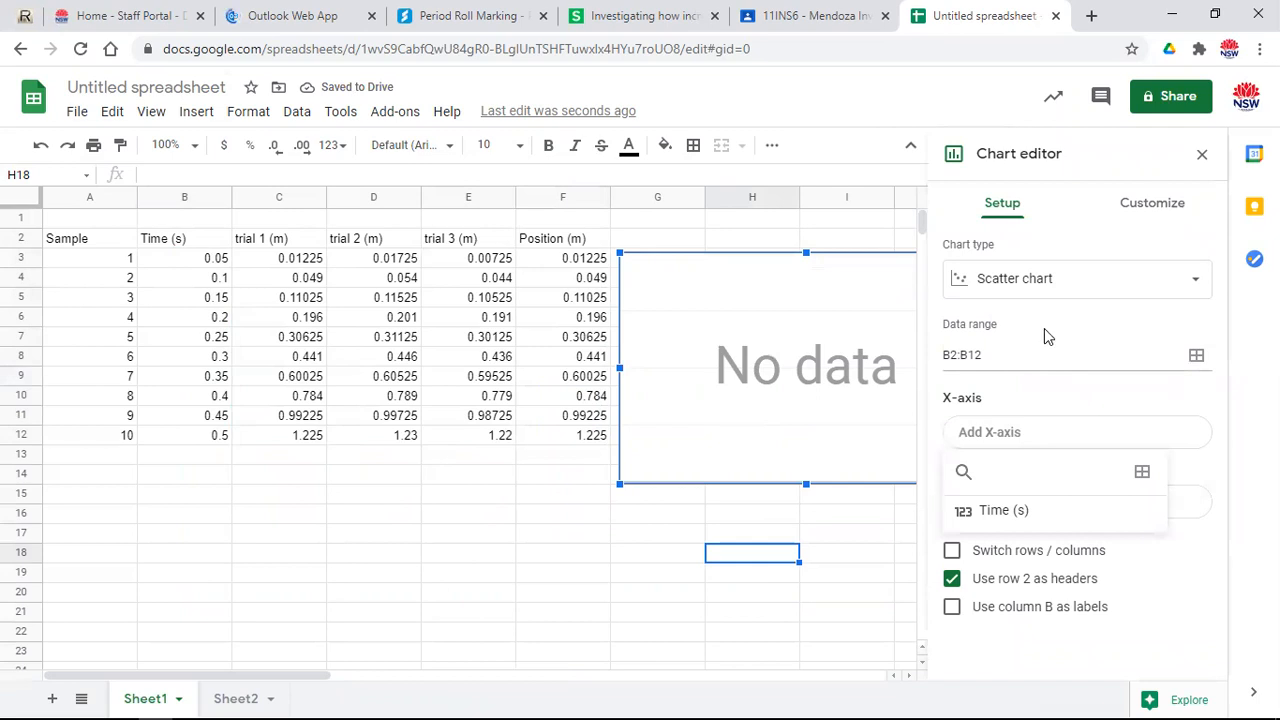
- Choose Scatter chart as the chart type
left_click(1192, 282)
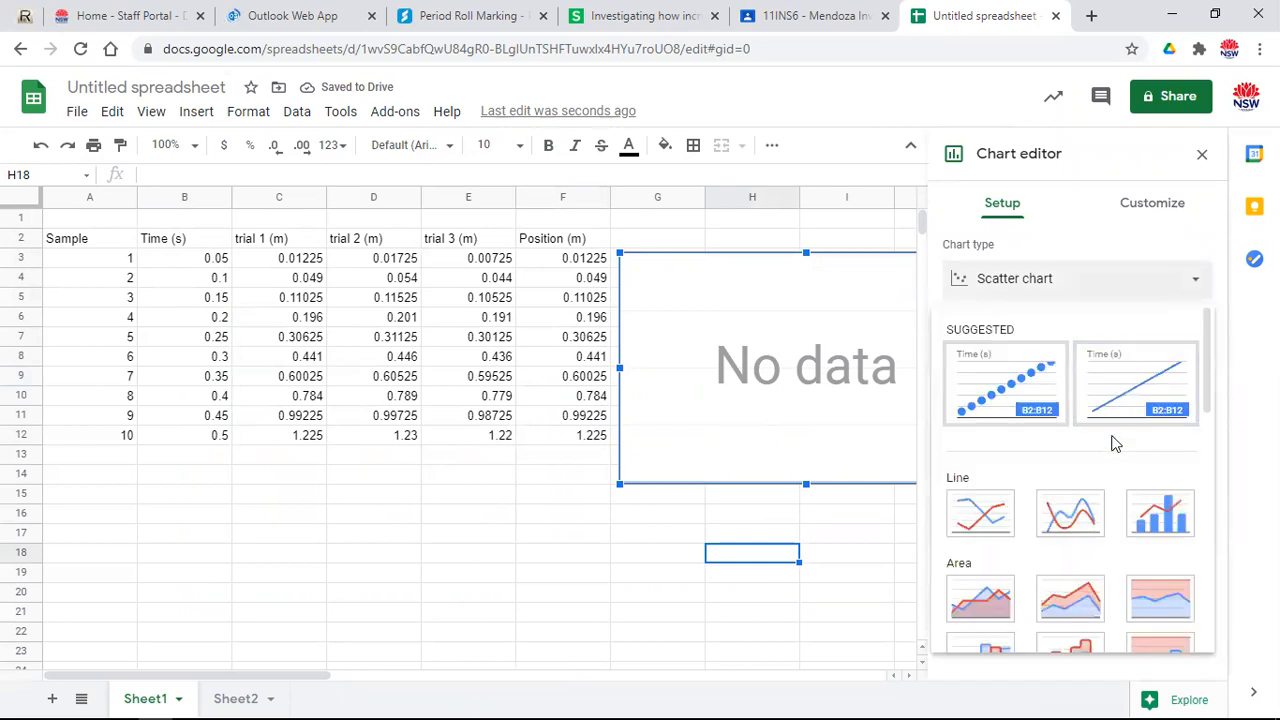
scroll(1114, 440, "down", 2)
scroll(1109, 449, "up", 1)
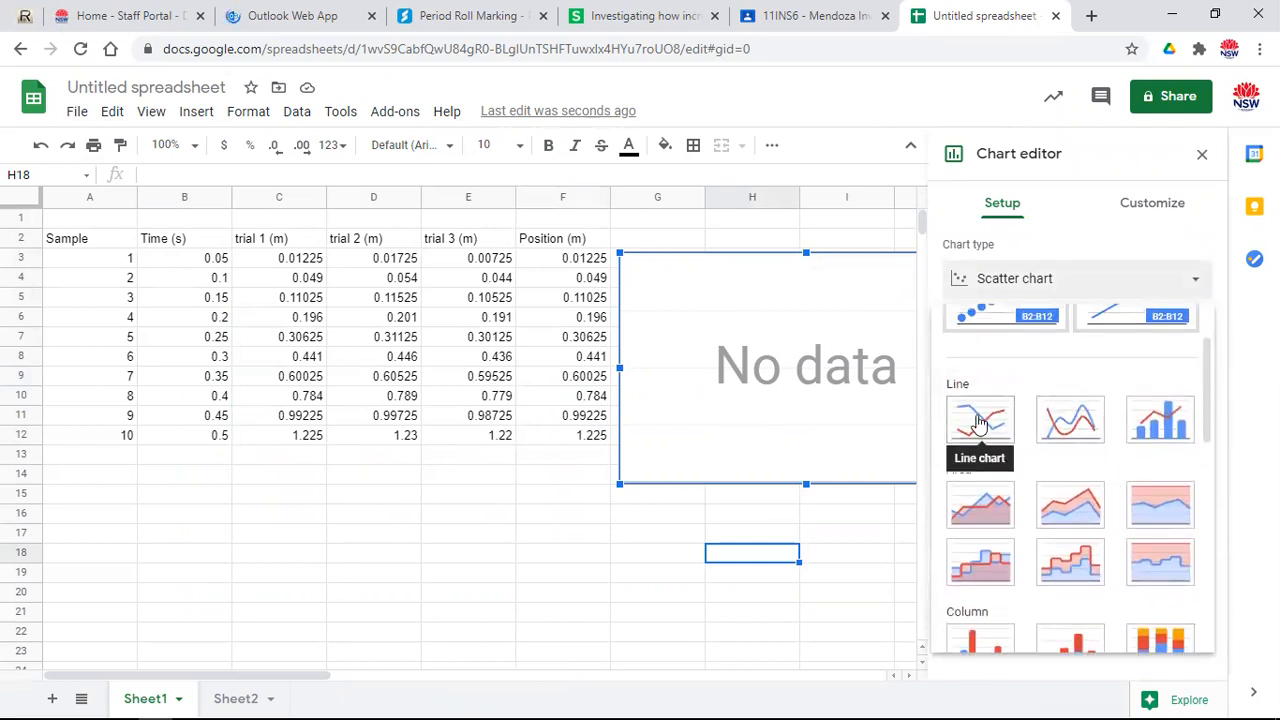
scroll(1068, 512, "down", 2)
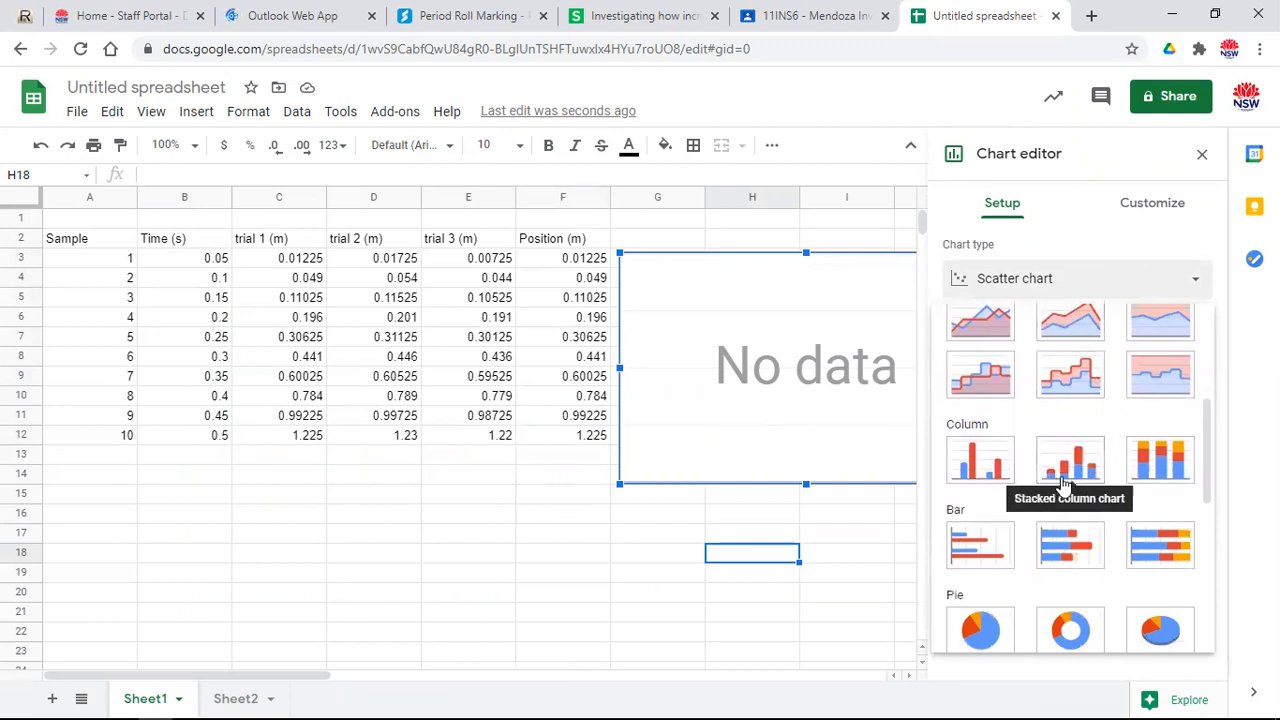
scroll(1060, 465, "down", 3)
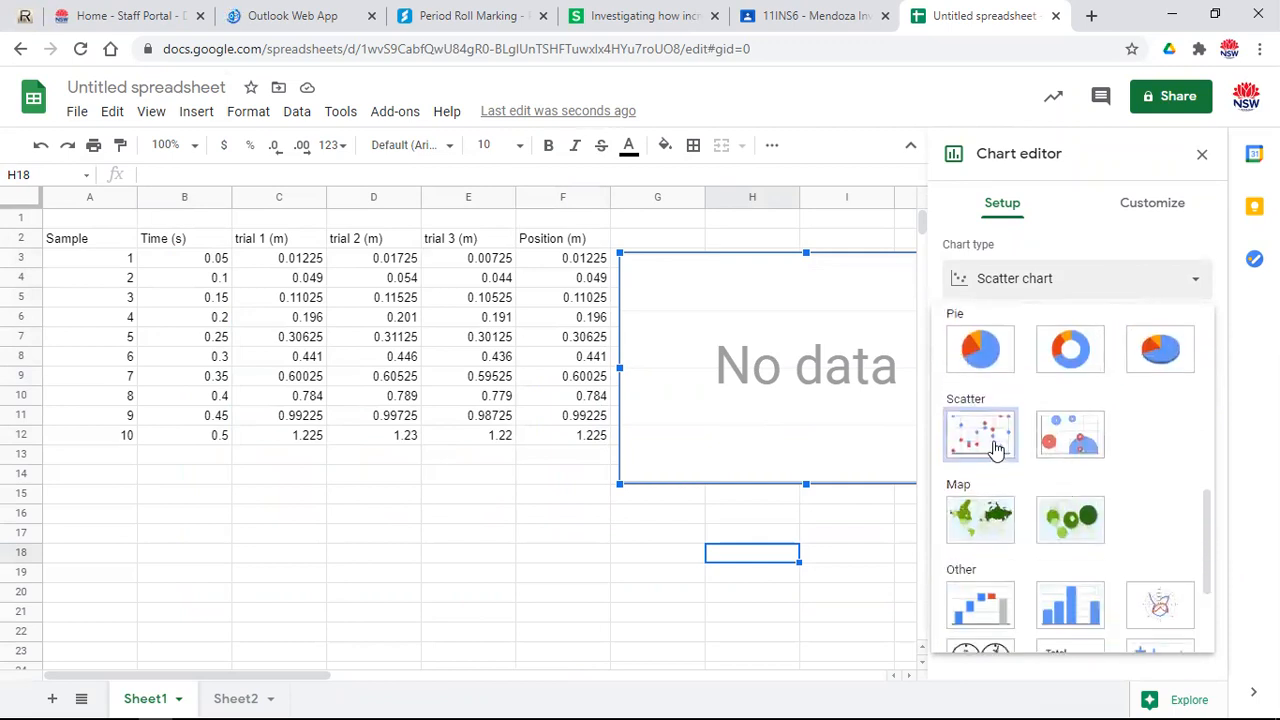
left_click(980, 432)
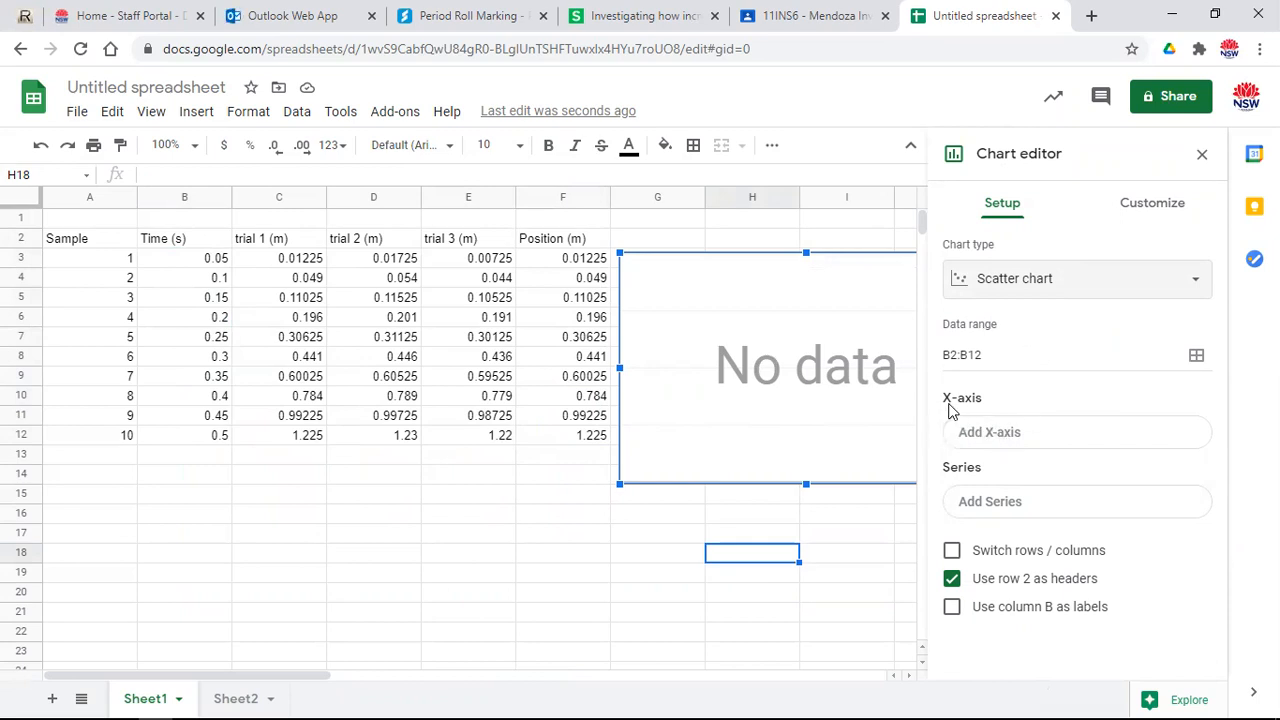
- Set the chart's X-axis to the time values in Sheet1!B3:B12
left_click(1013, 438)
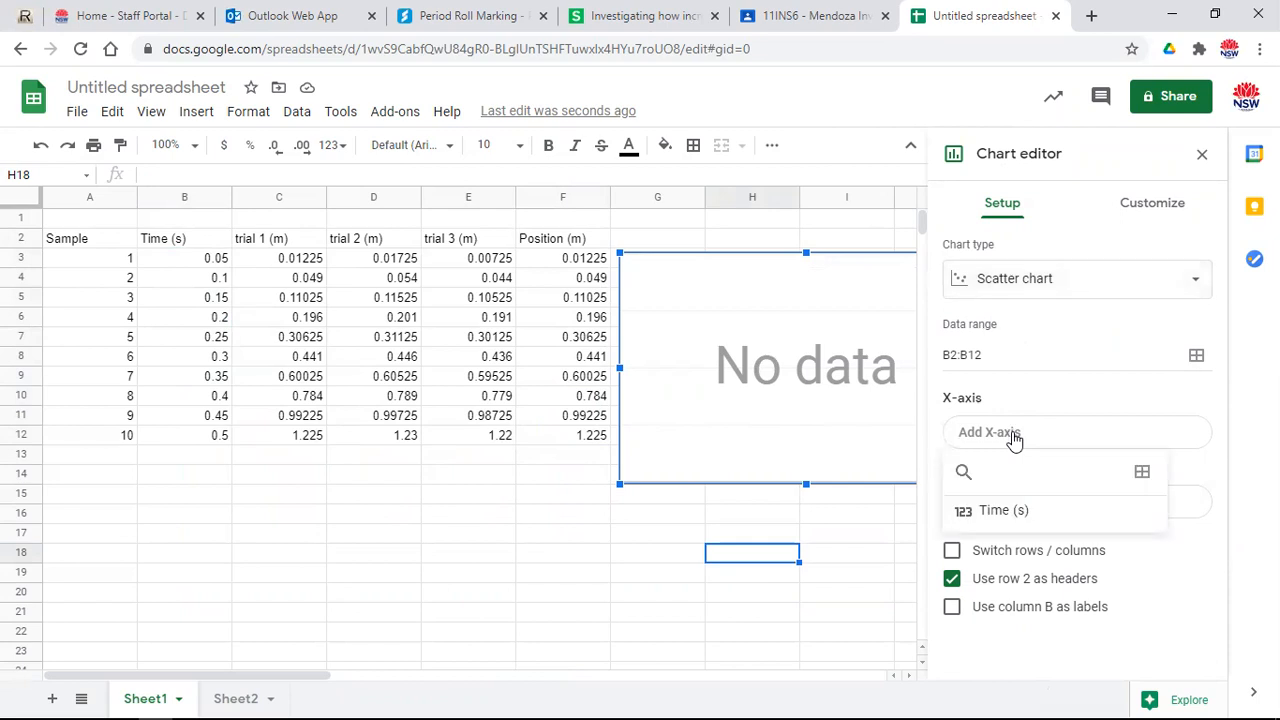
left_click(1142, 473)
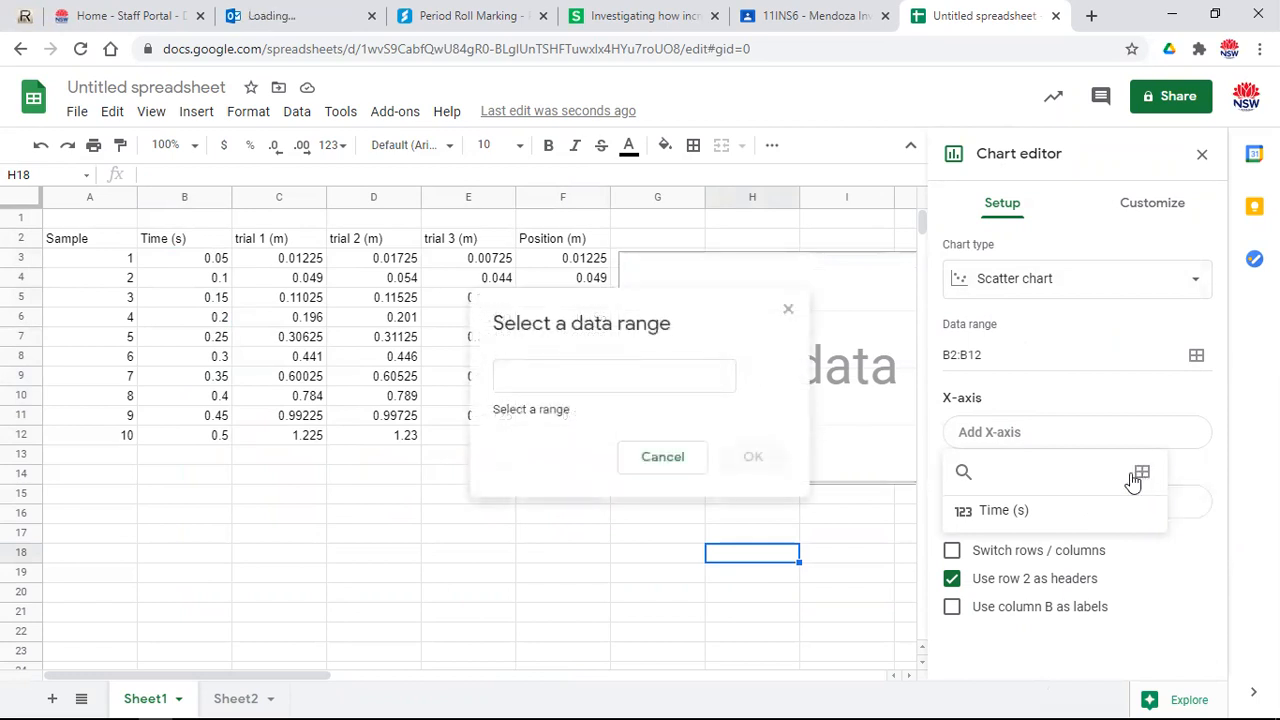
left_click_drag(602, 318, 387, 477)
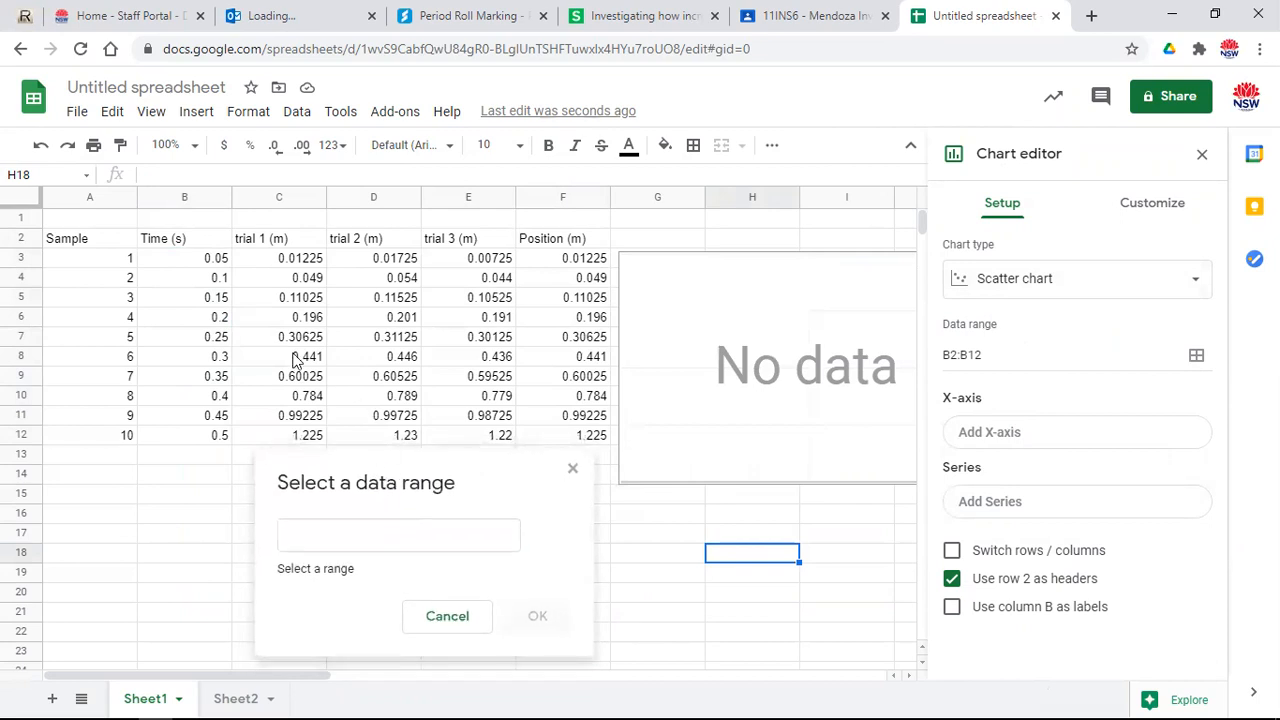
left_click(200, 260)
left_click_drag(200, 262, 186, 441)
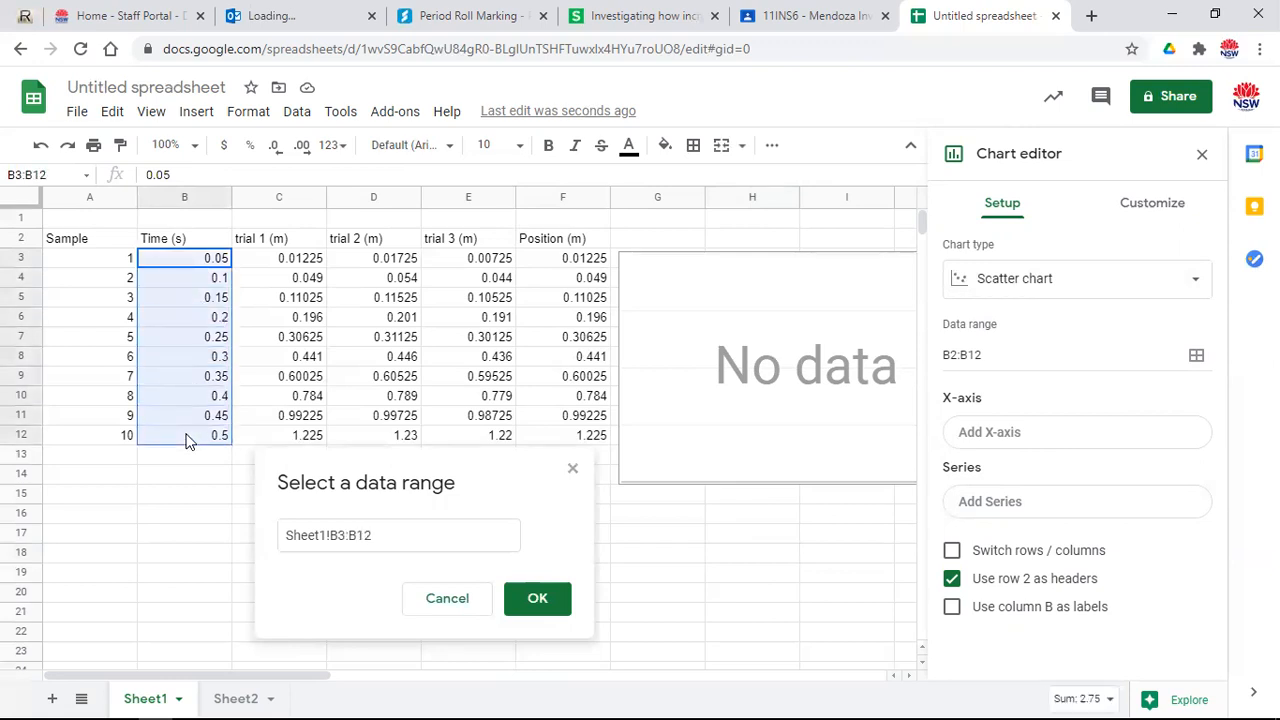
left_click(540, 600)
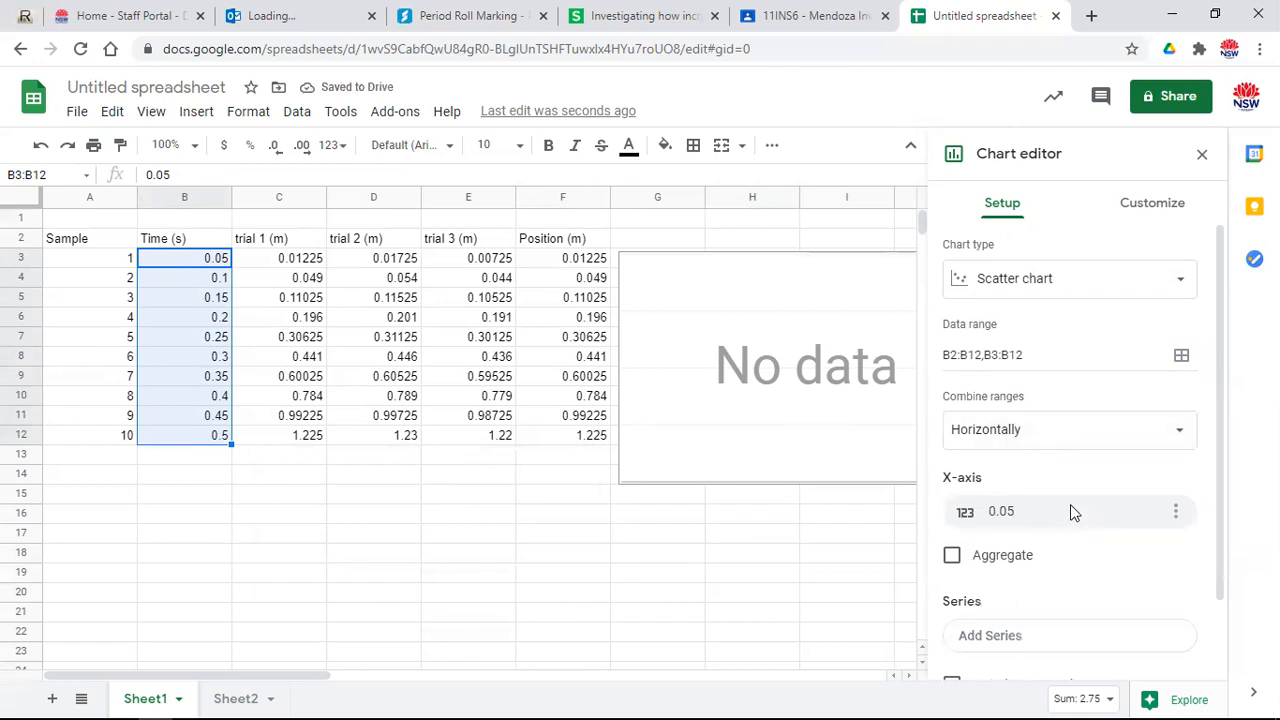
- Add the position values in F3:F12 as the chart's data series
scroll(1070, 504, "down", 1)
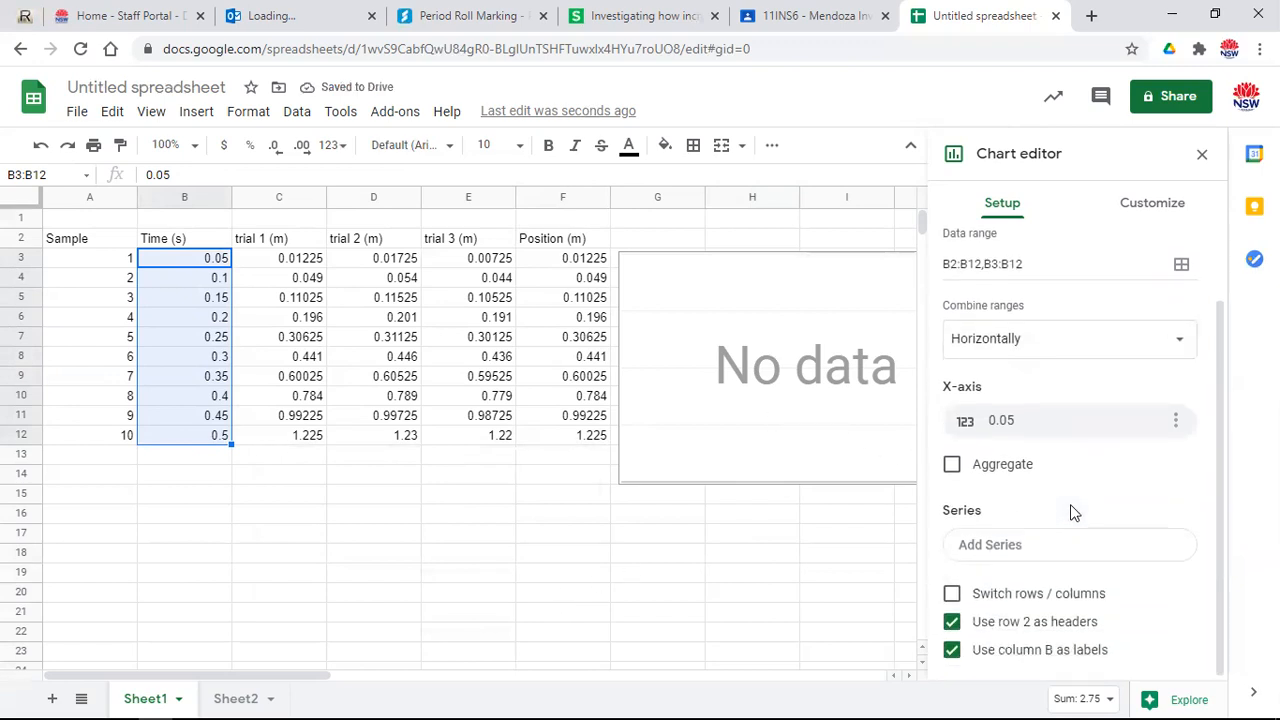
left_click(988, 555)
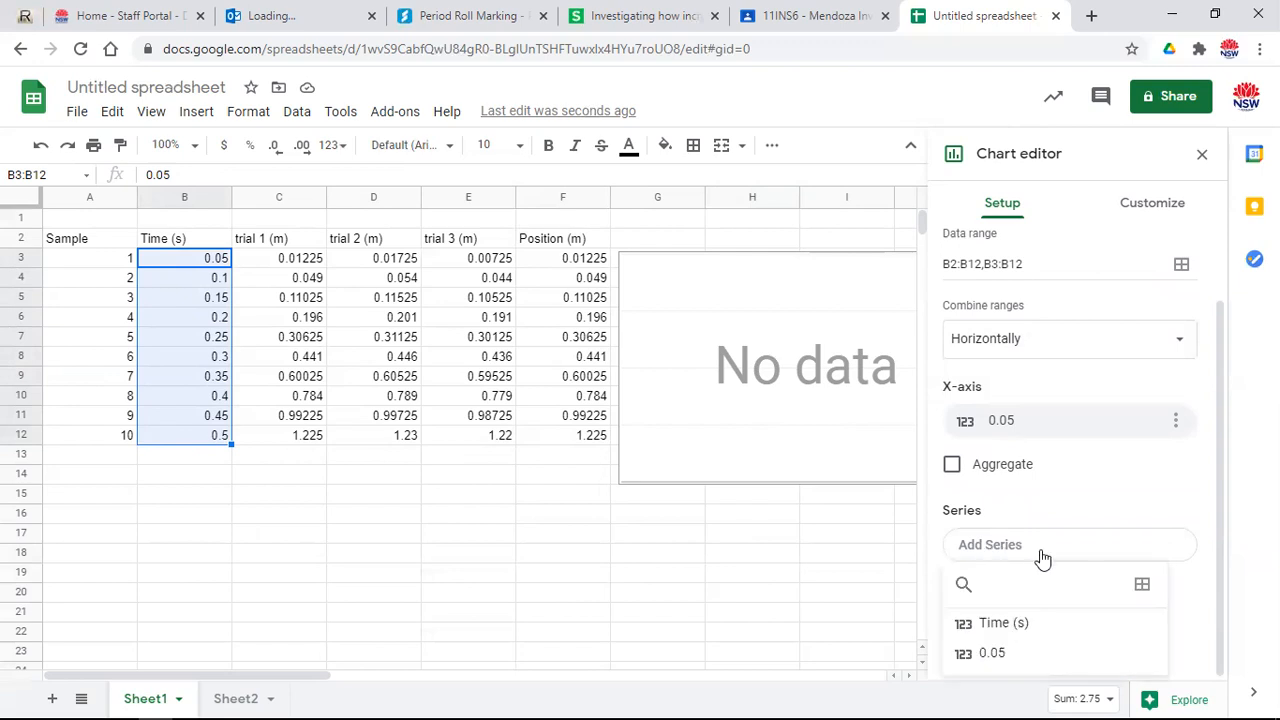
left_click(1142, 586)
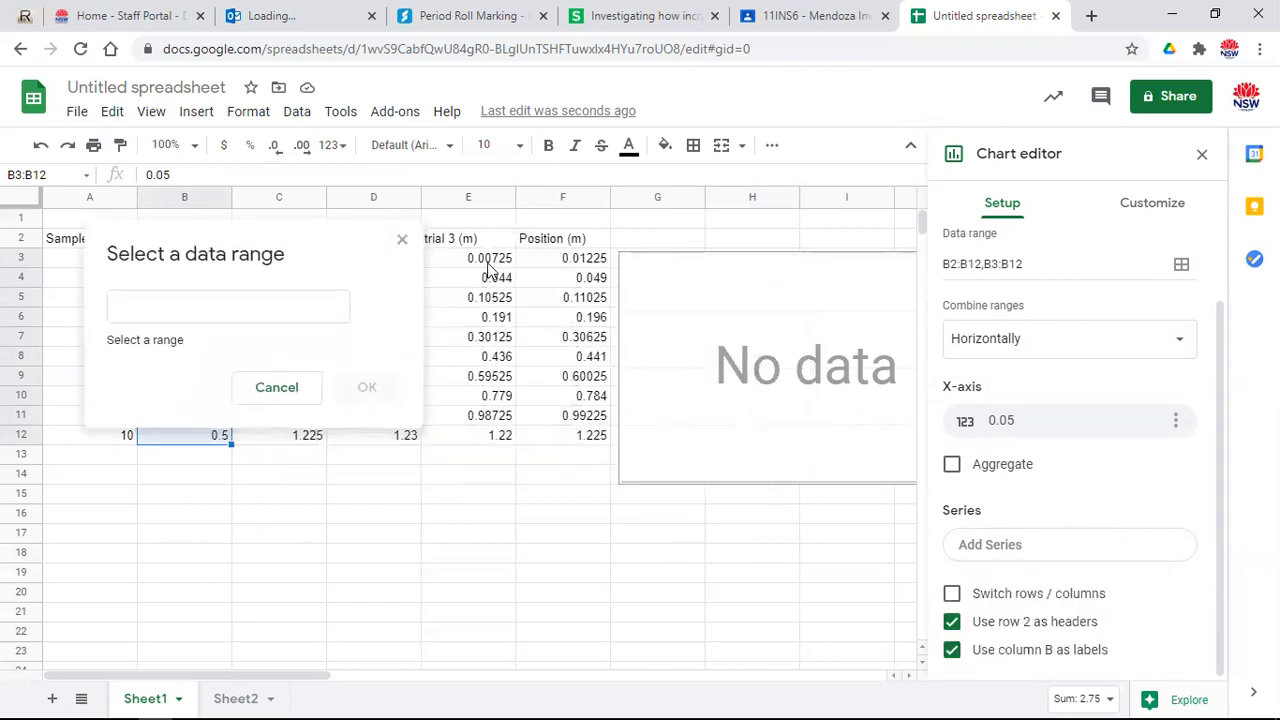
left_click_drag(563, 260, 585, 450)
left_click(365, 369)
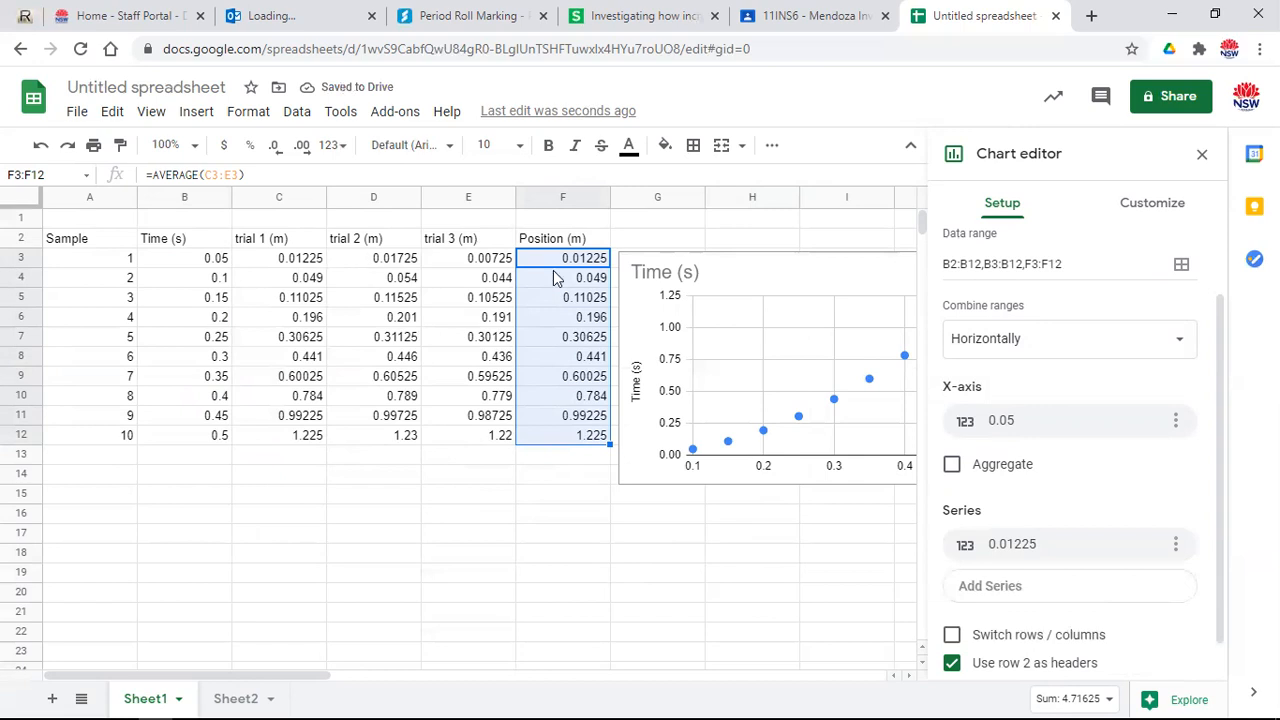
- Move the chart over the trial columns and enlarge it to span about columns C to I, down to row 21
left_click(714, 253)
left_click_drag(760, 260, 373, 236)
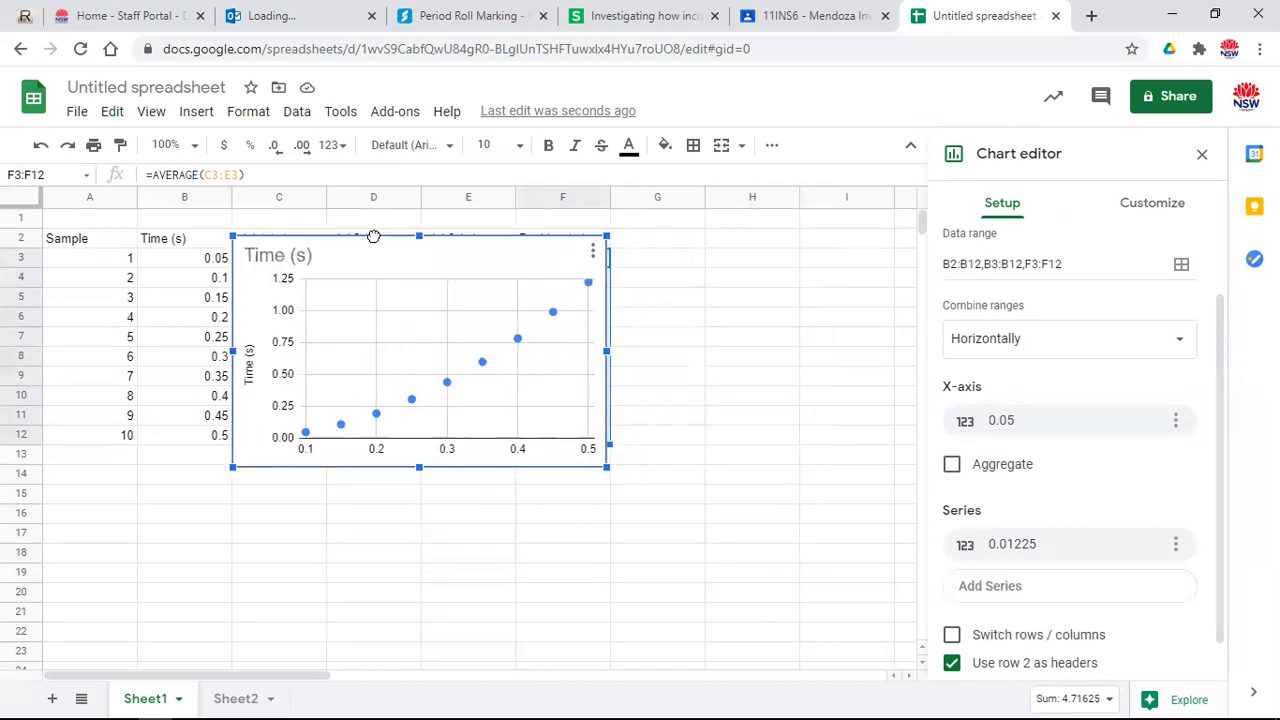
left_click_drag(607, 465, 789, 611)
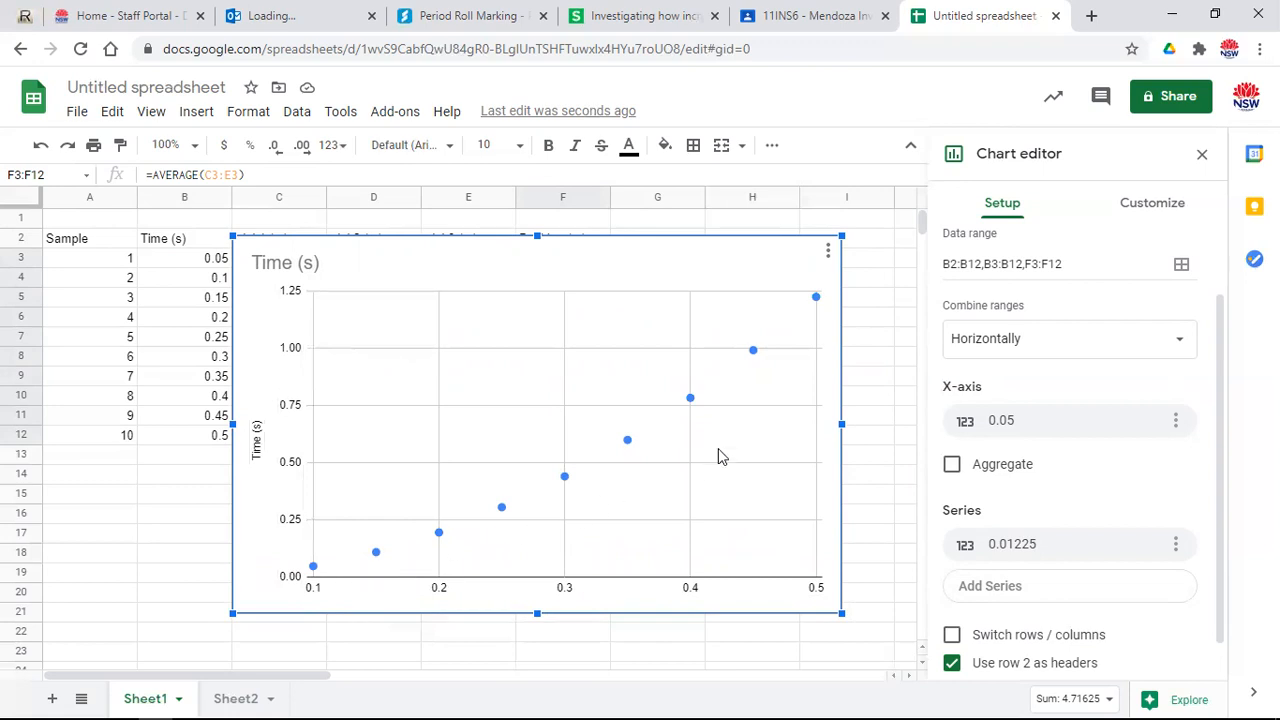
- Set the chart title to "Position vs Time"
left_click(1145, 207)
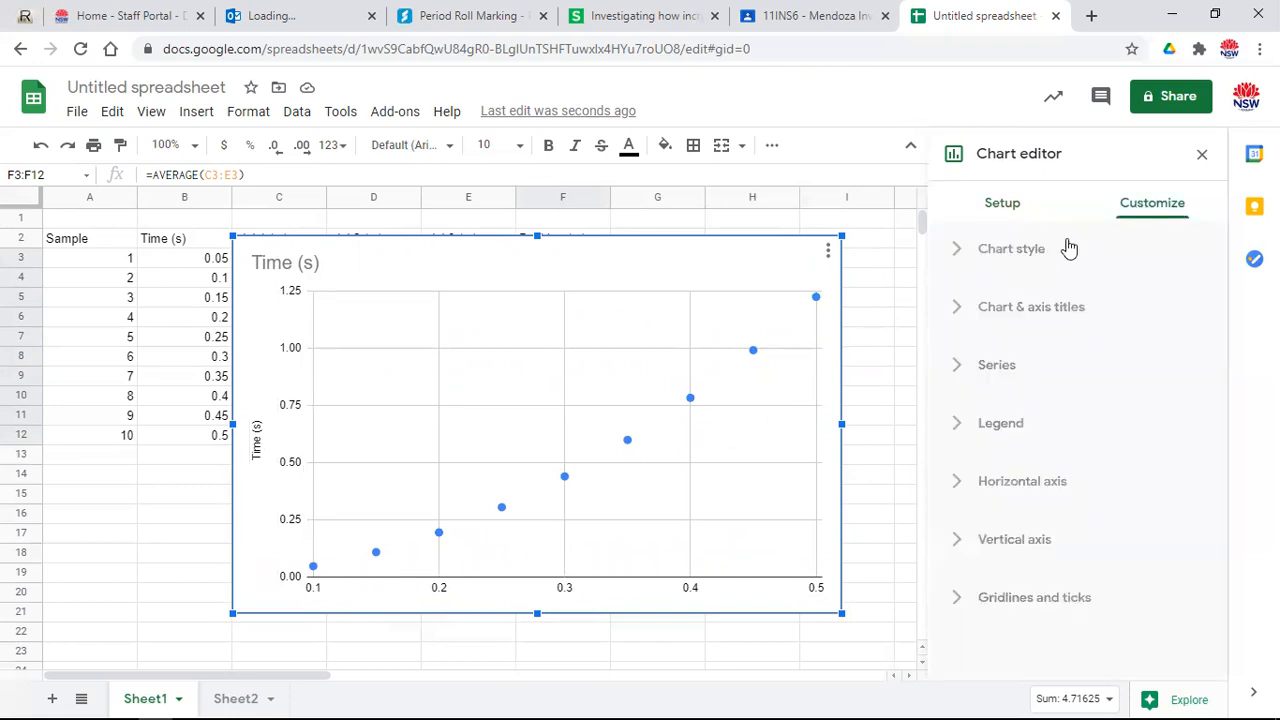
left_click(1058, 310)
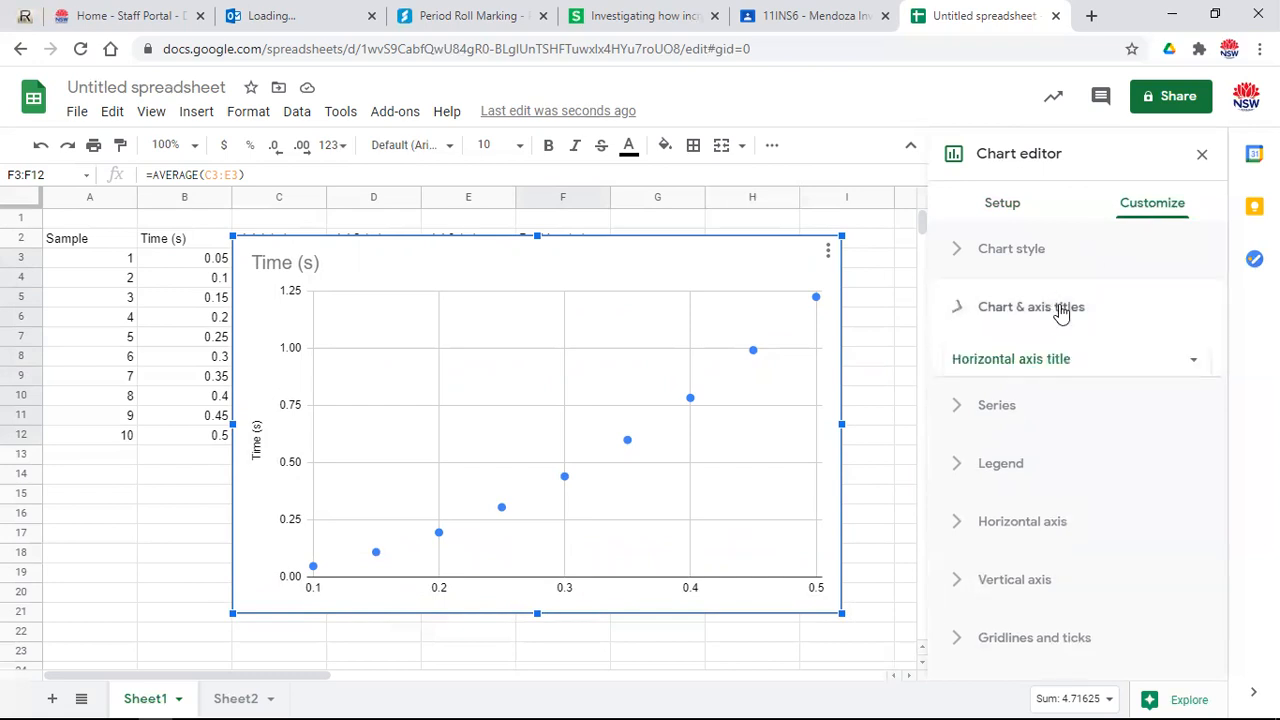
left_click(1169, 364)
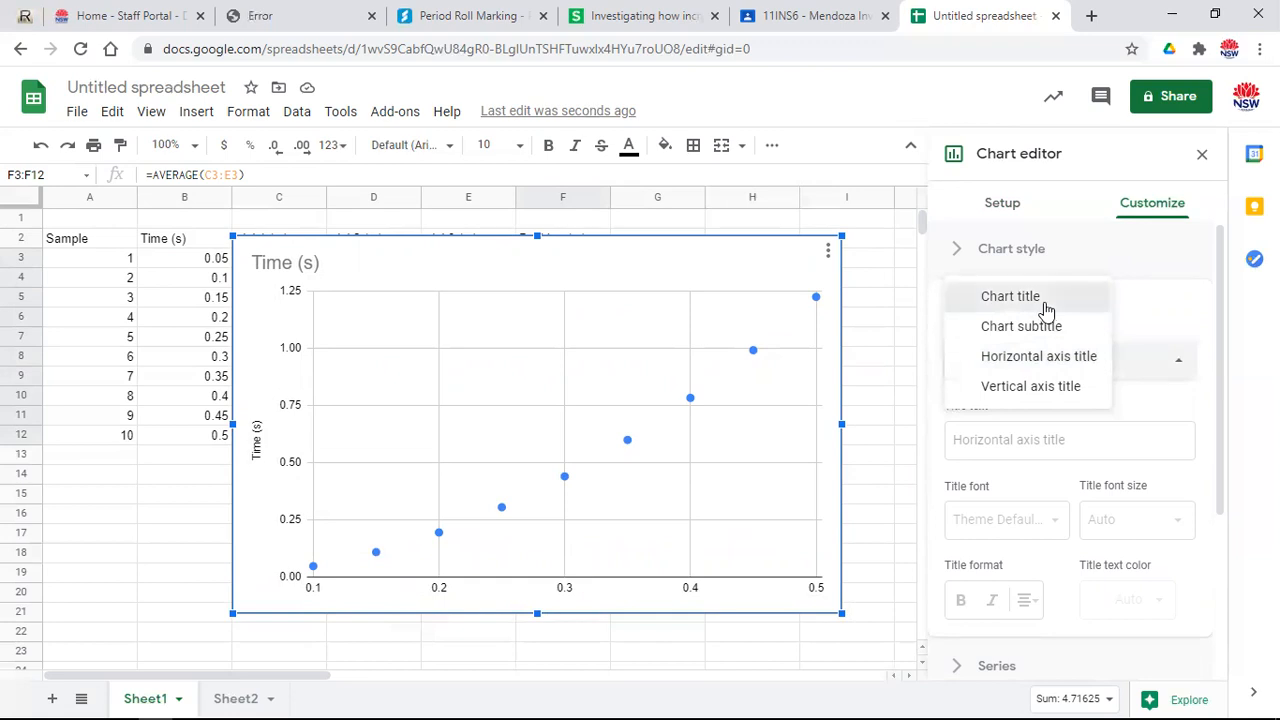
left_click(1046, 306)
left_click(1034, 447)
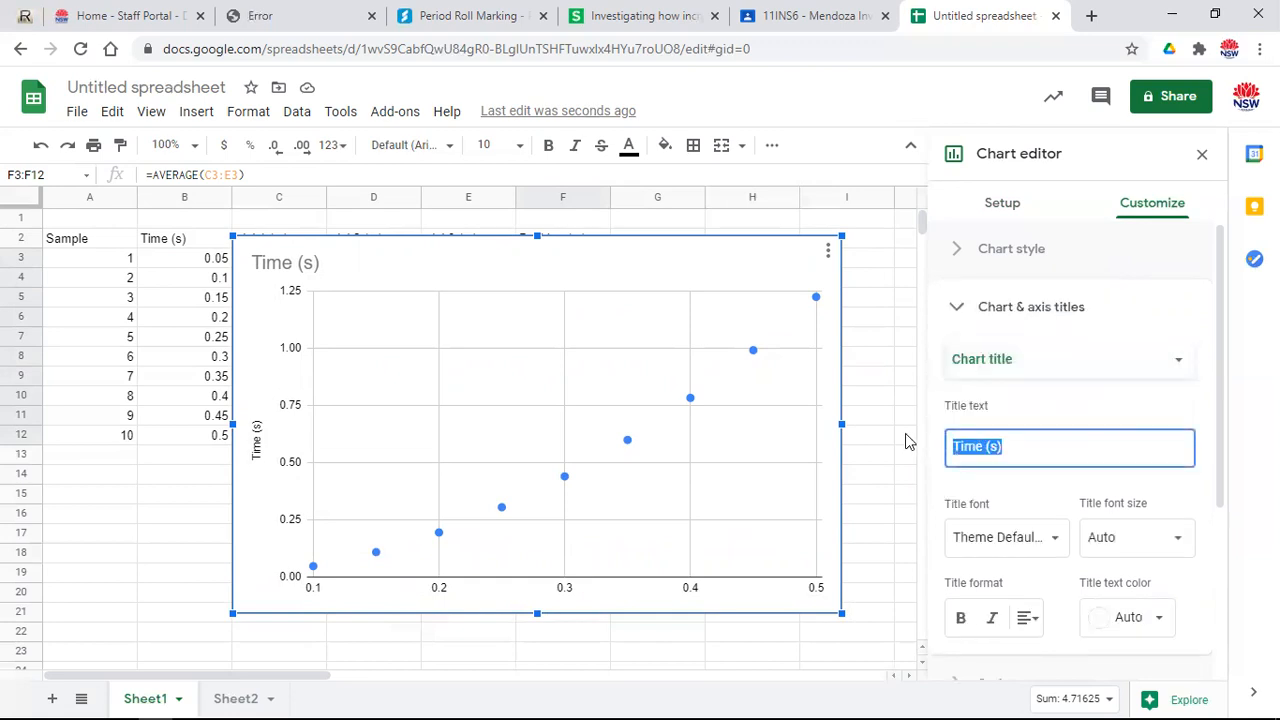
type("Po")
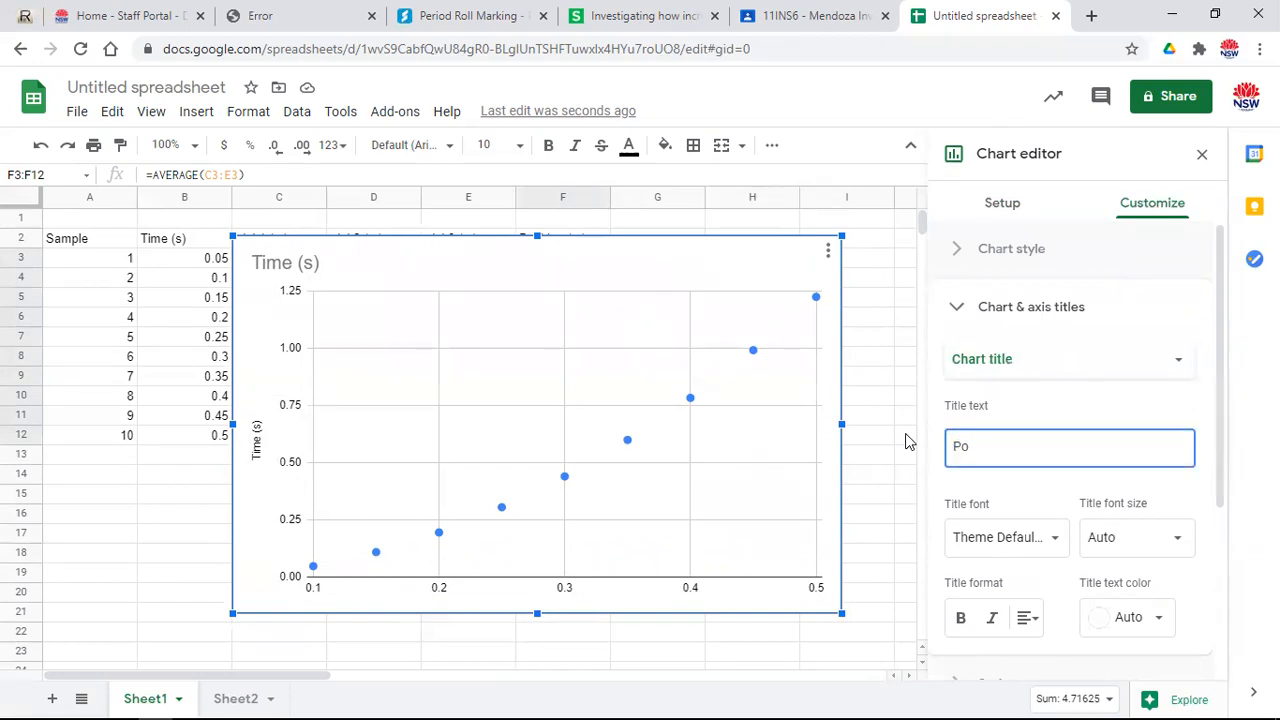
type("sition vs Time")
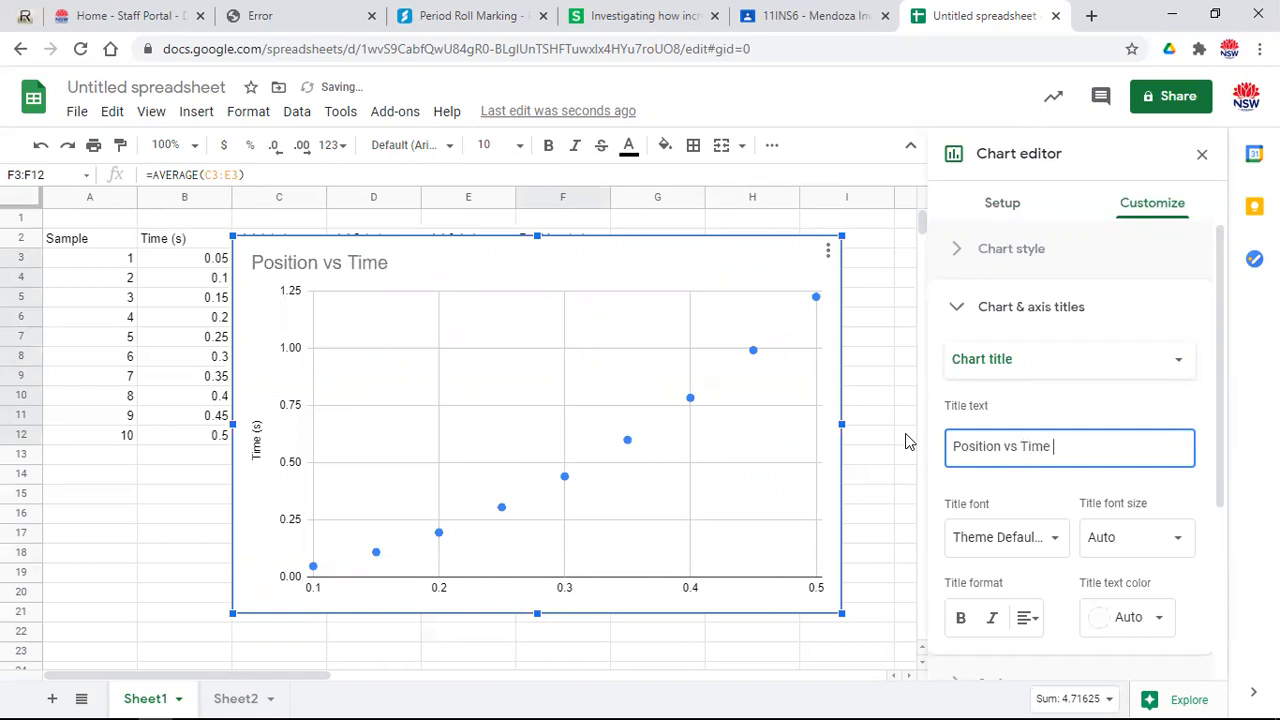
- Set the chart's horizontal axis title to "Time (s)"
left_click(1074, 362)
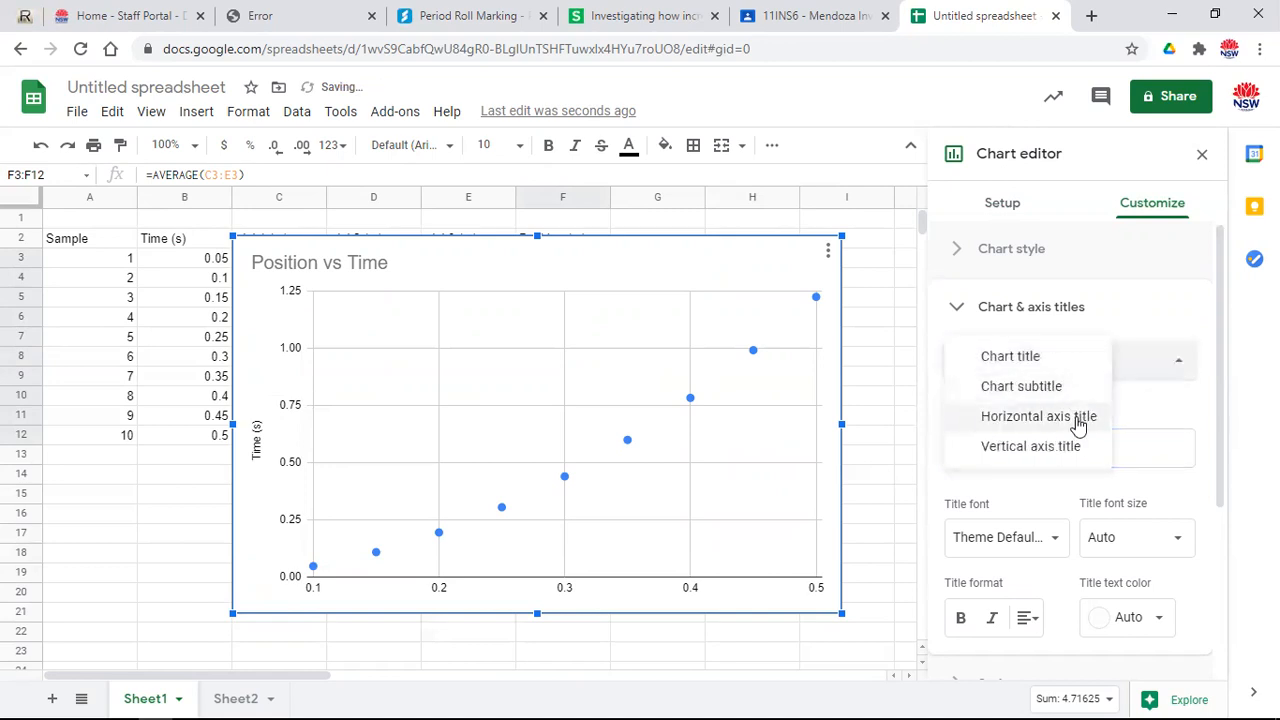
left_click(1075, 418)
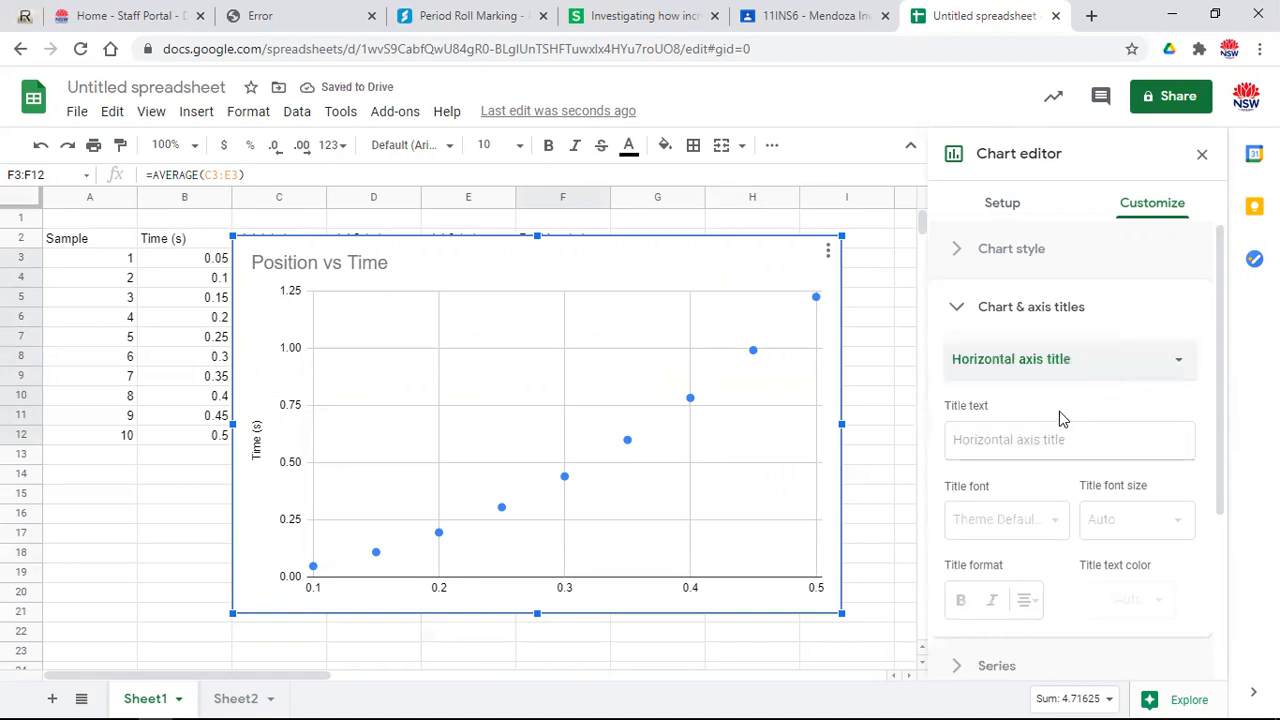
left_click(1017, 440)
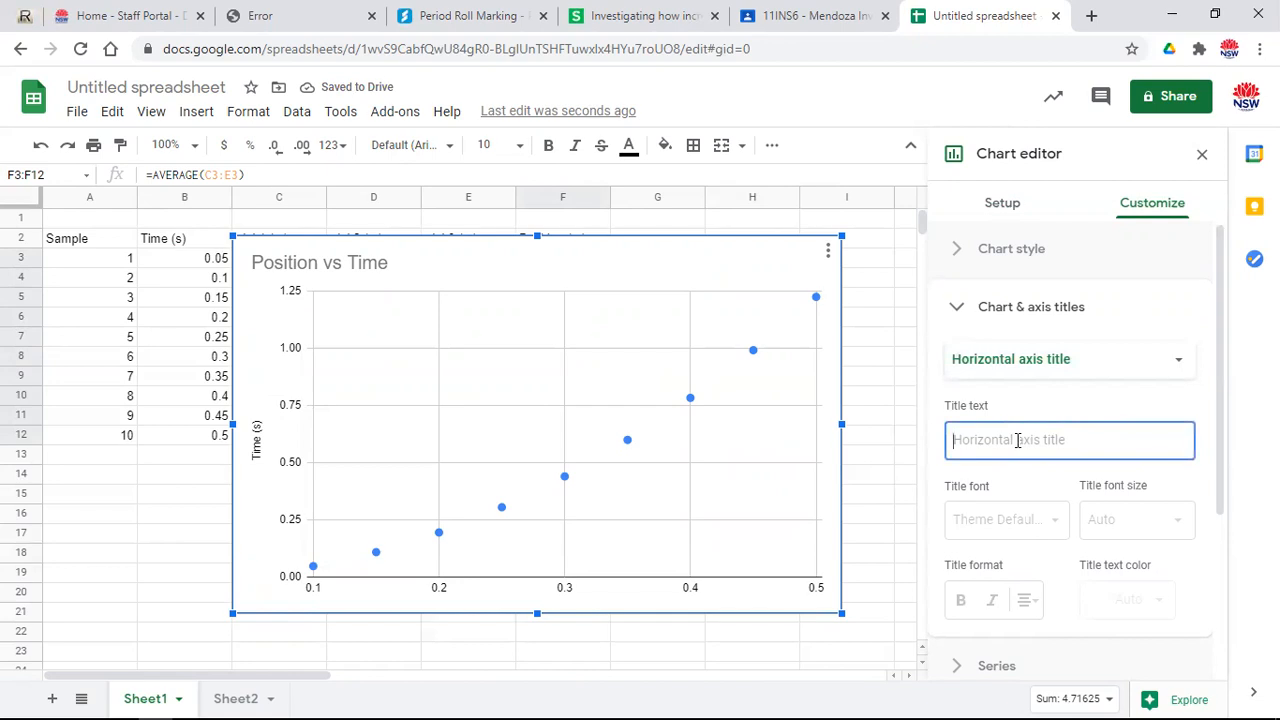
type("Time (s")
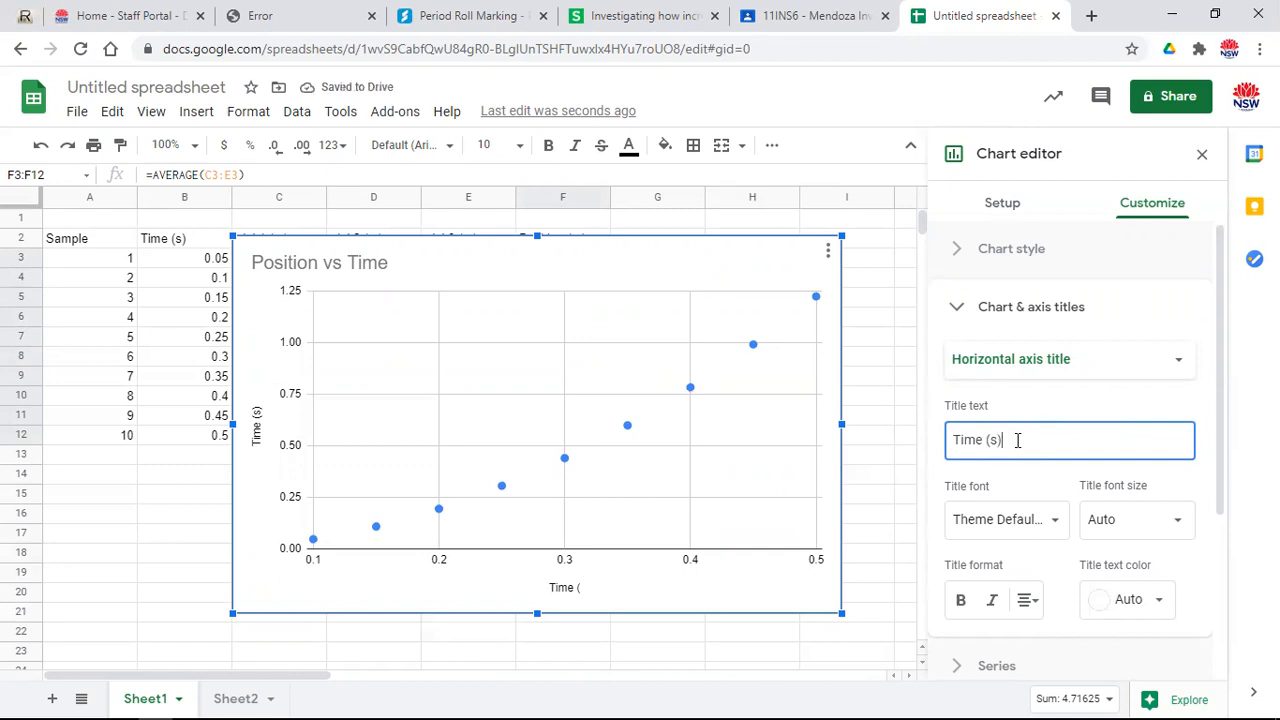
- Set the chart's vertical axis title to "Position (m)"
left_click(1176, 362)
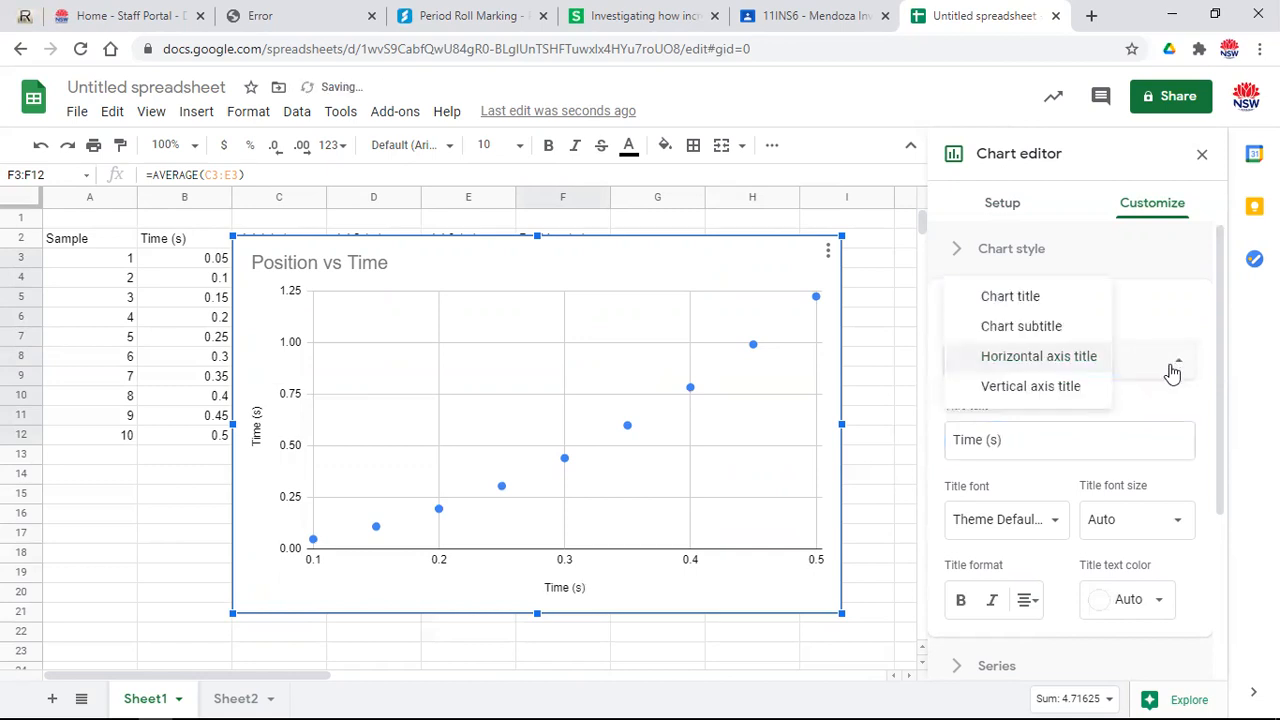
left_click(1061, 397)
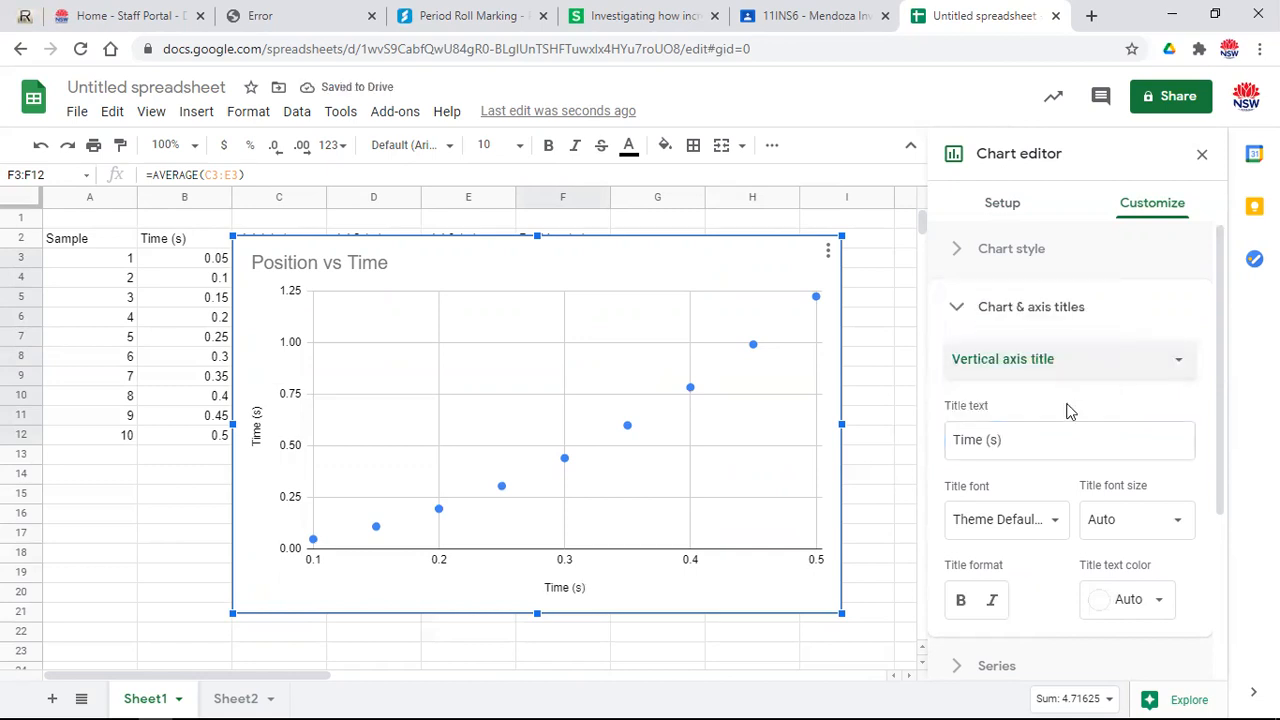
left_click(1022, 440)
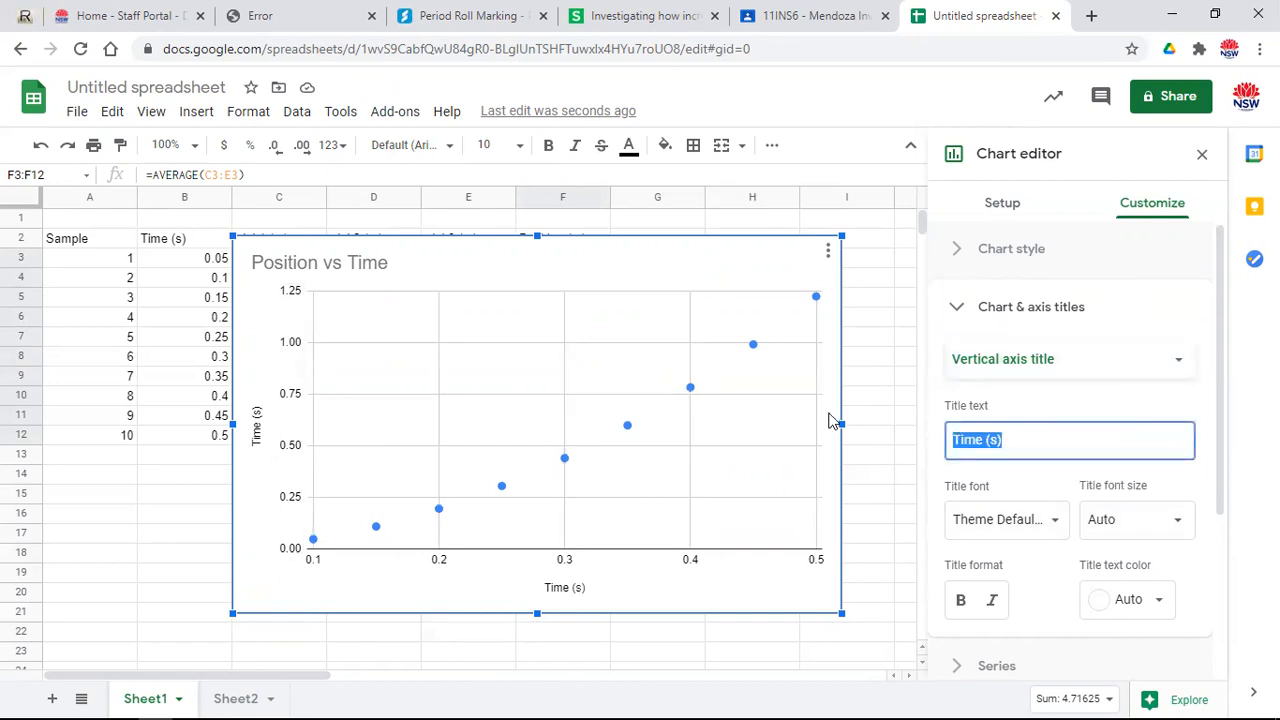
type("Position")
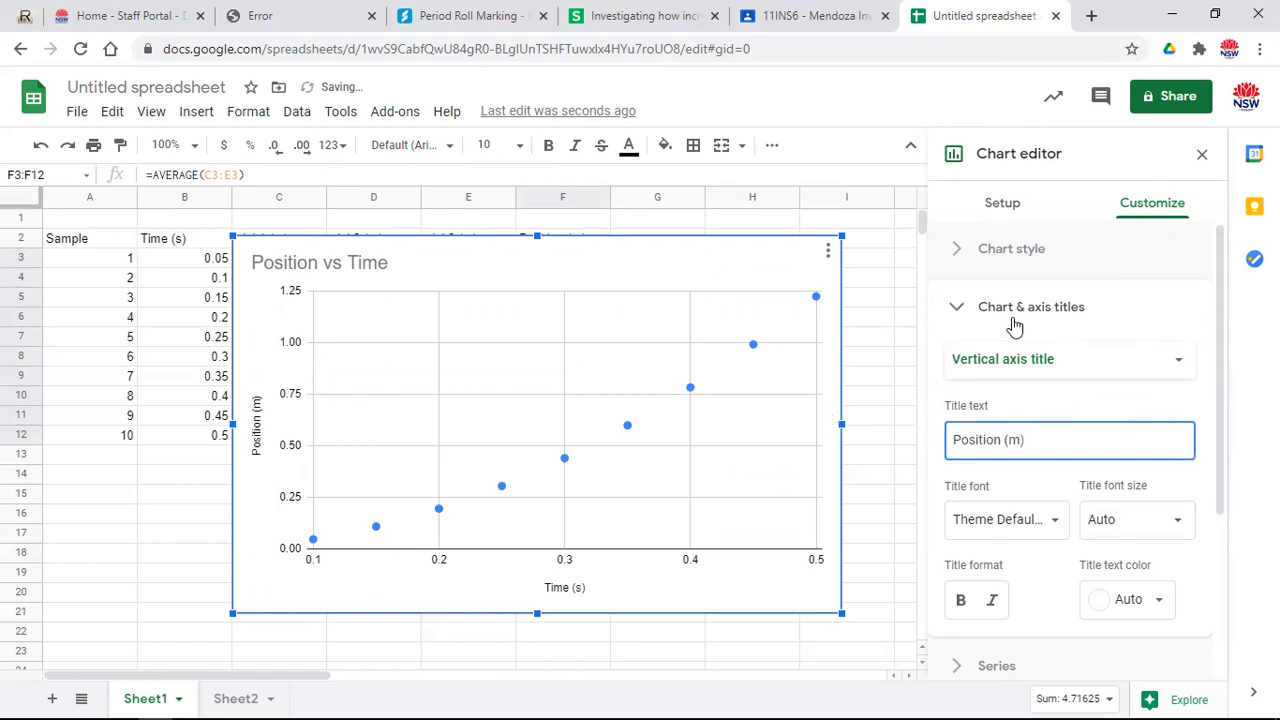
left_click(960, 310)
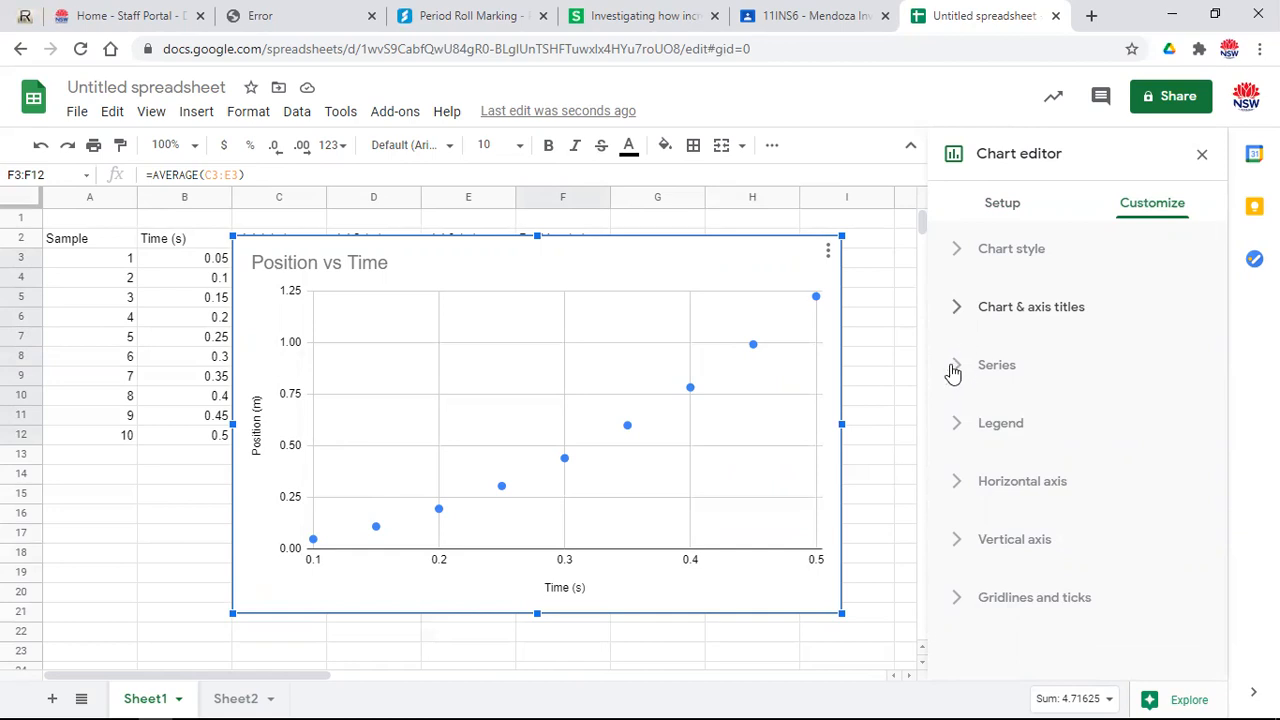
- Add a trendline to the position data series in the scatter chart
left_click(962, 317)
scroll(1065, 413, "down", 2)
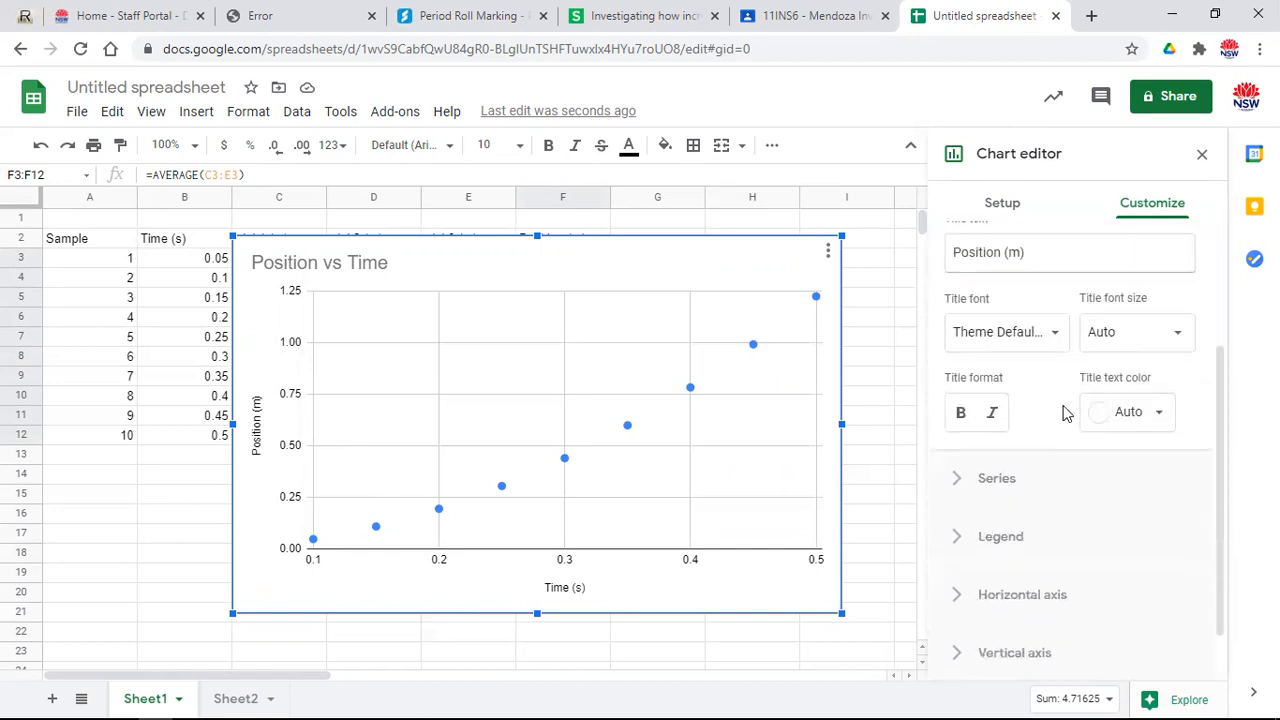
left_click(958, 481)
scroll(1040, 482, "down", 3)
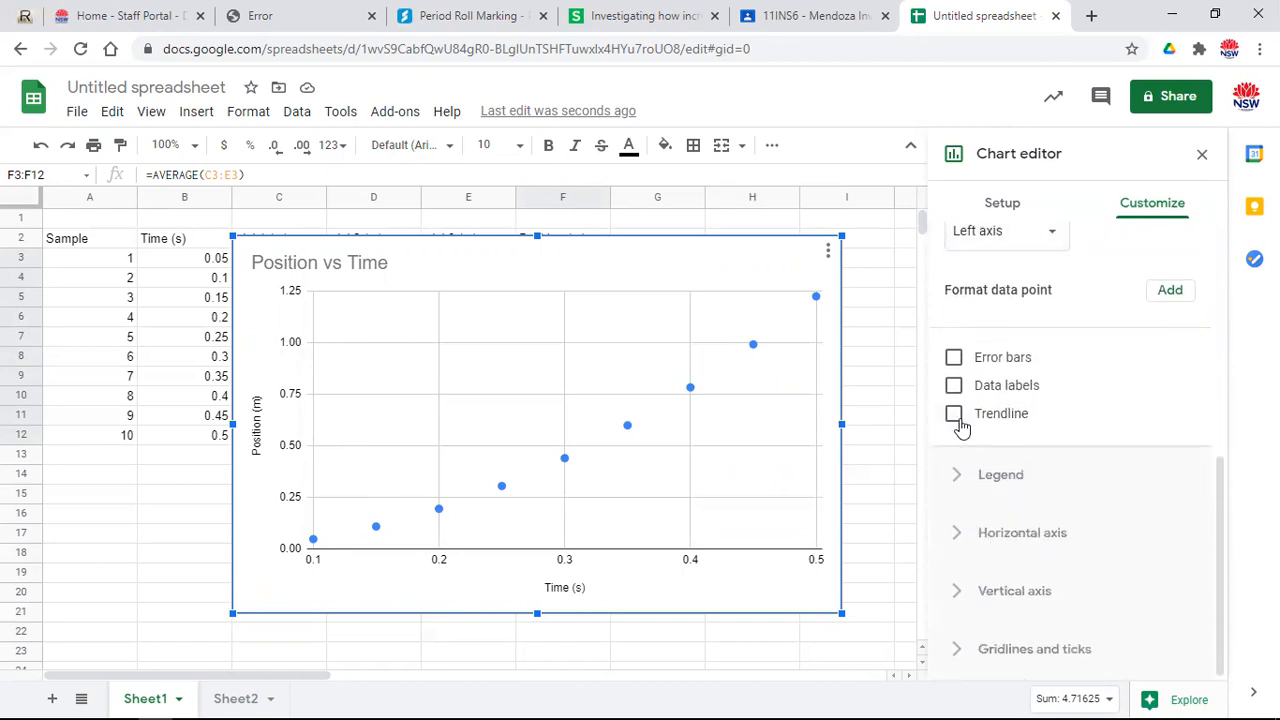
scroll(963, 429, "up", 3)
scroll(1007, 433, "up", 2)
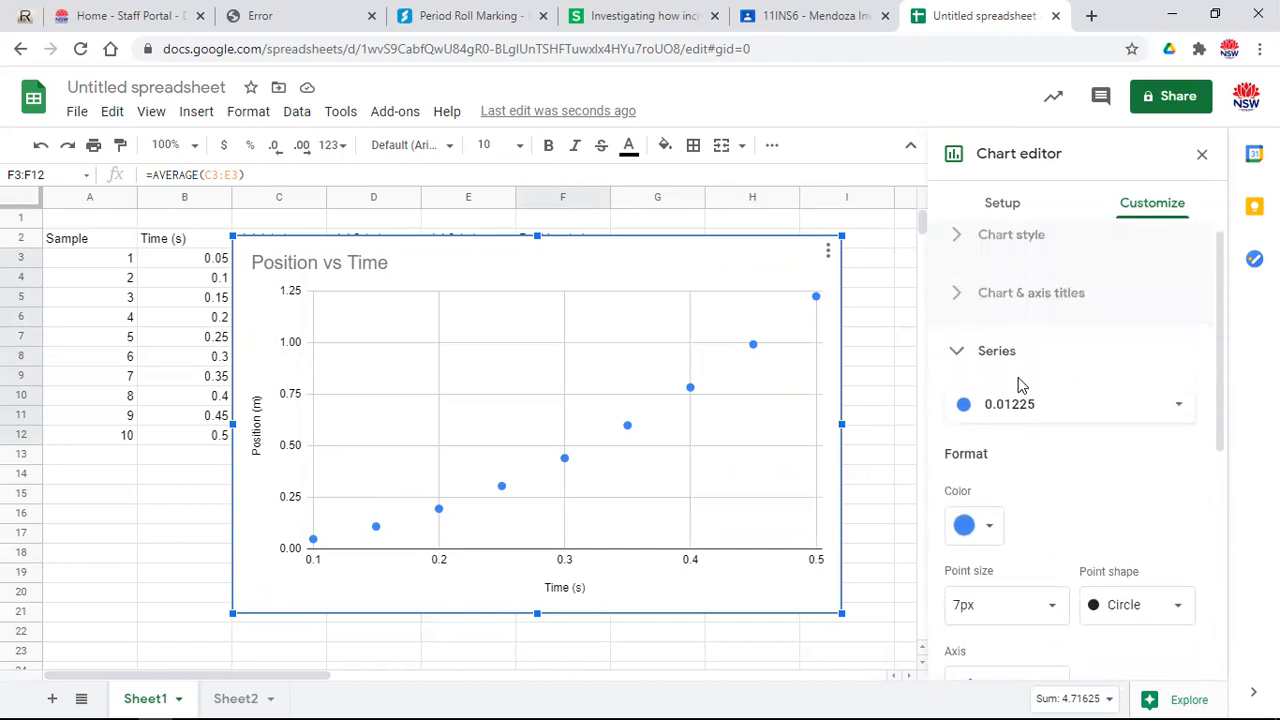
scroll(1012, 511, "down", 4)
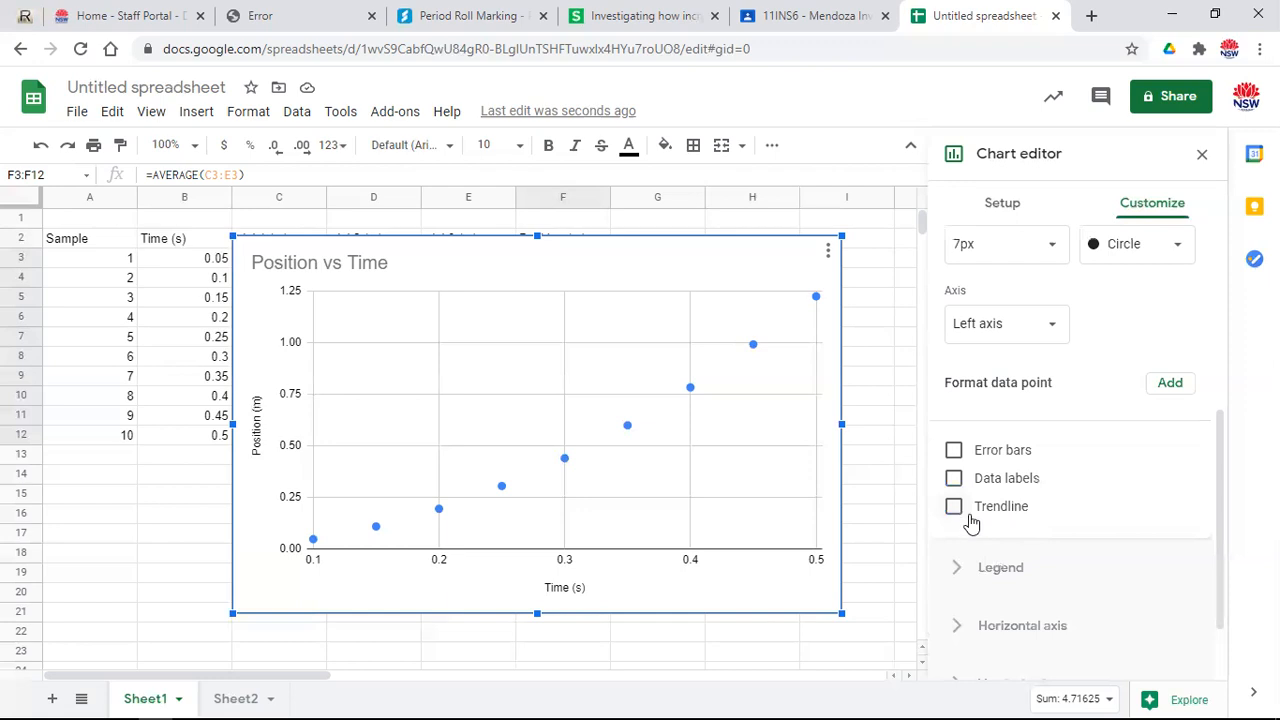
left_click(953, 508)
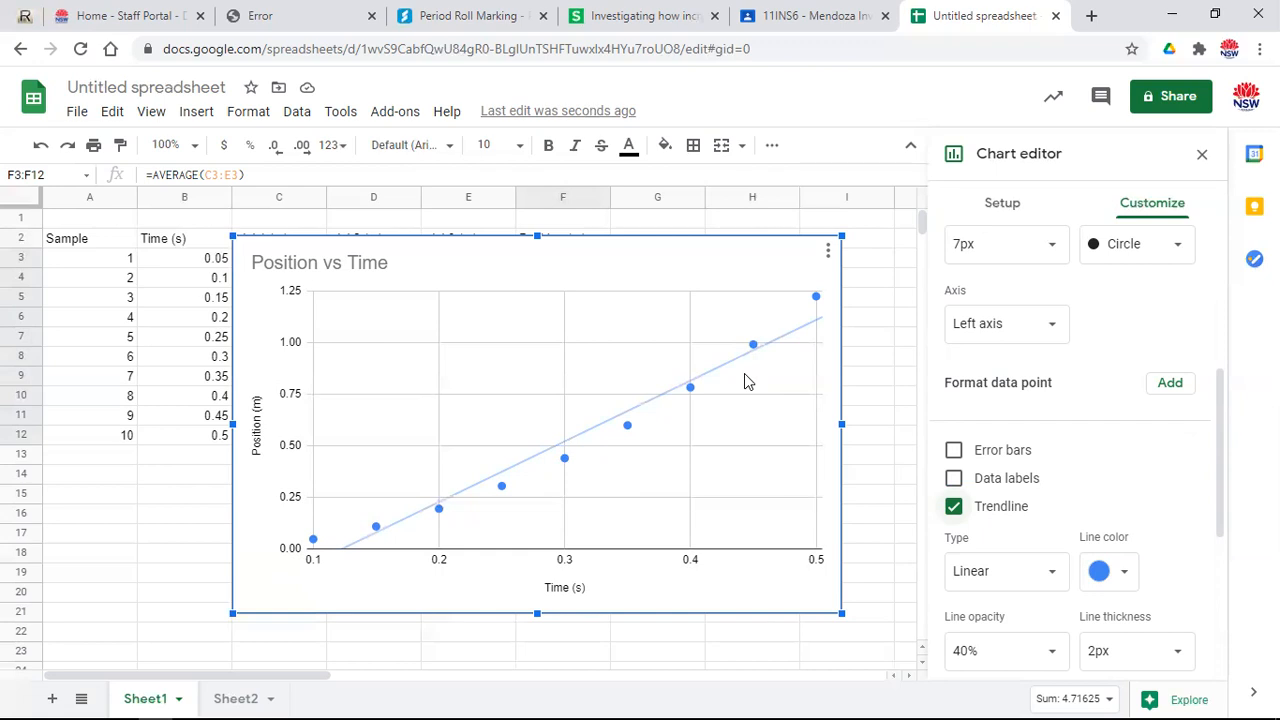
- Change the trendline type of the position series to Polynomial
left_click(1050, 585)
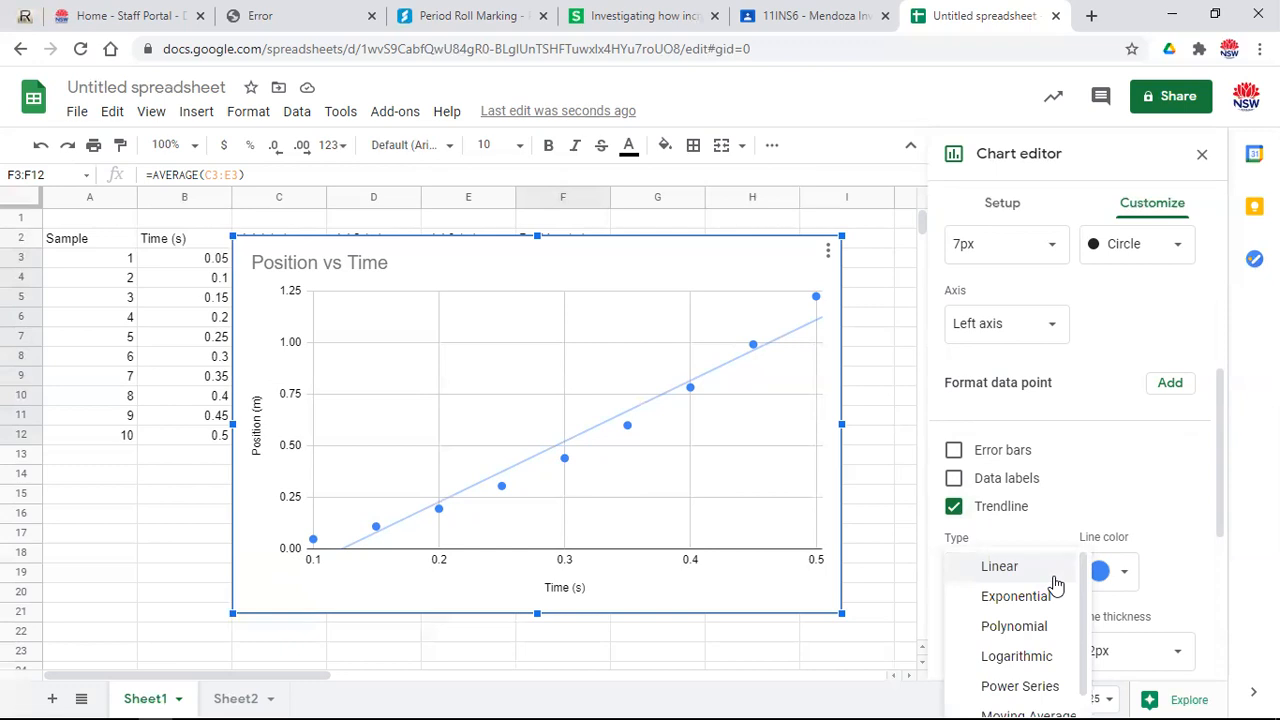
scroll(1050, 585, "down", 1)
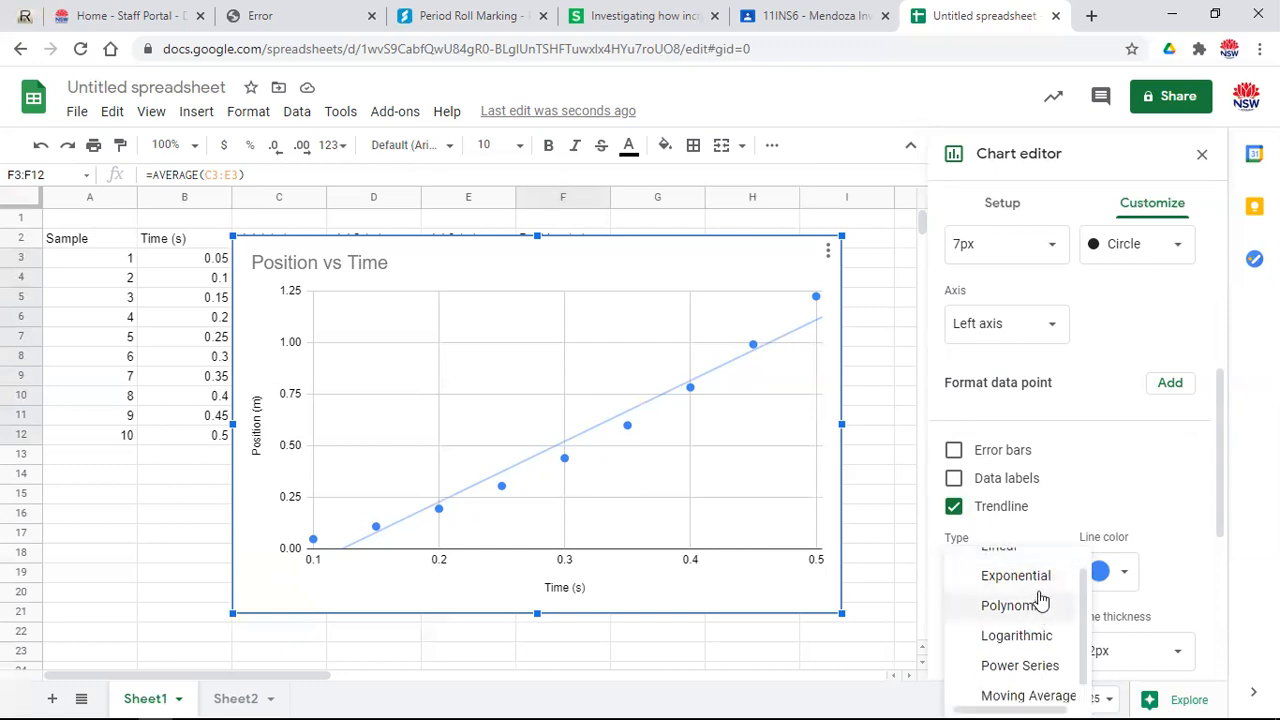
left_click(1040, 606)
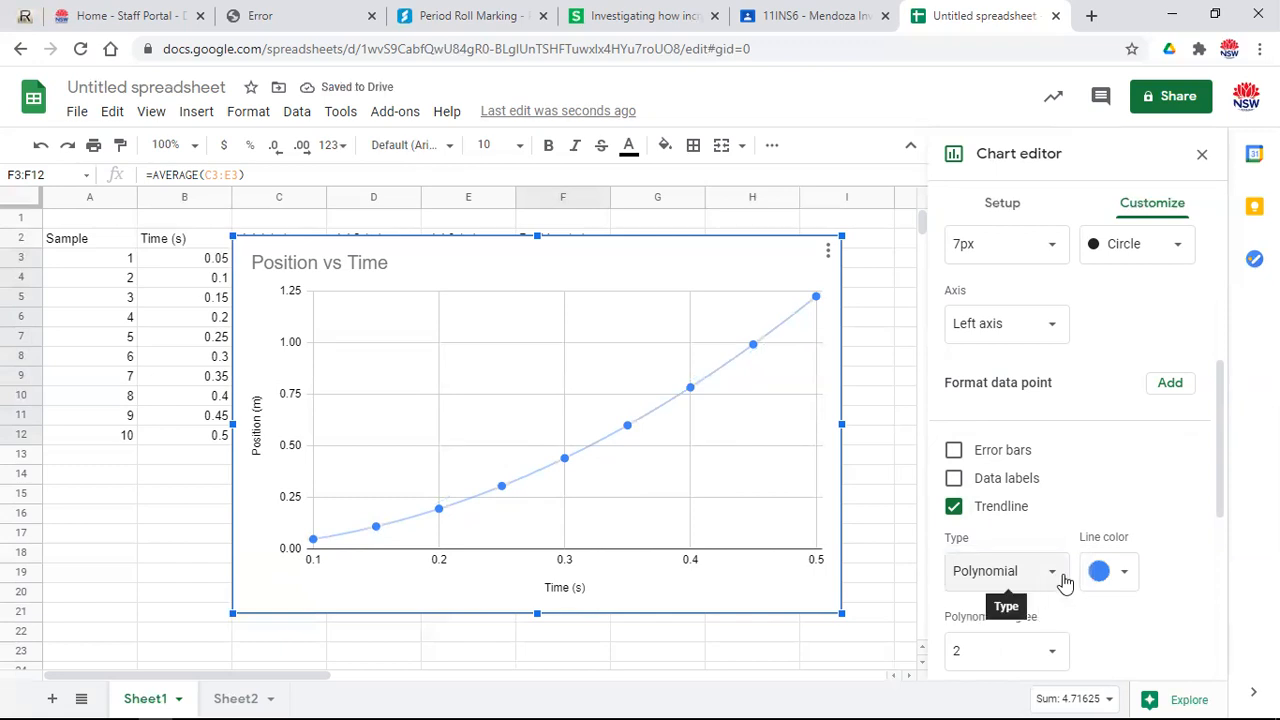
- Show the R² value for the polynomial trendline on the chart
scroll(1080, 585, "down", 1)
scroll(1119, 581, "down", 3)
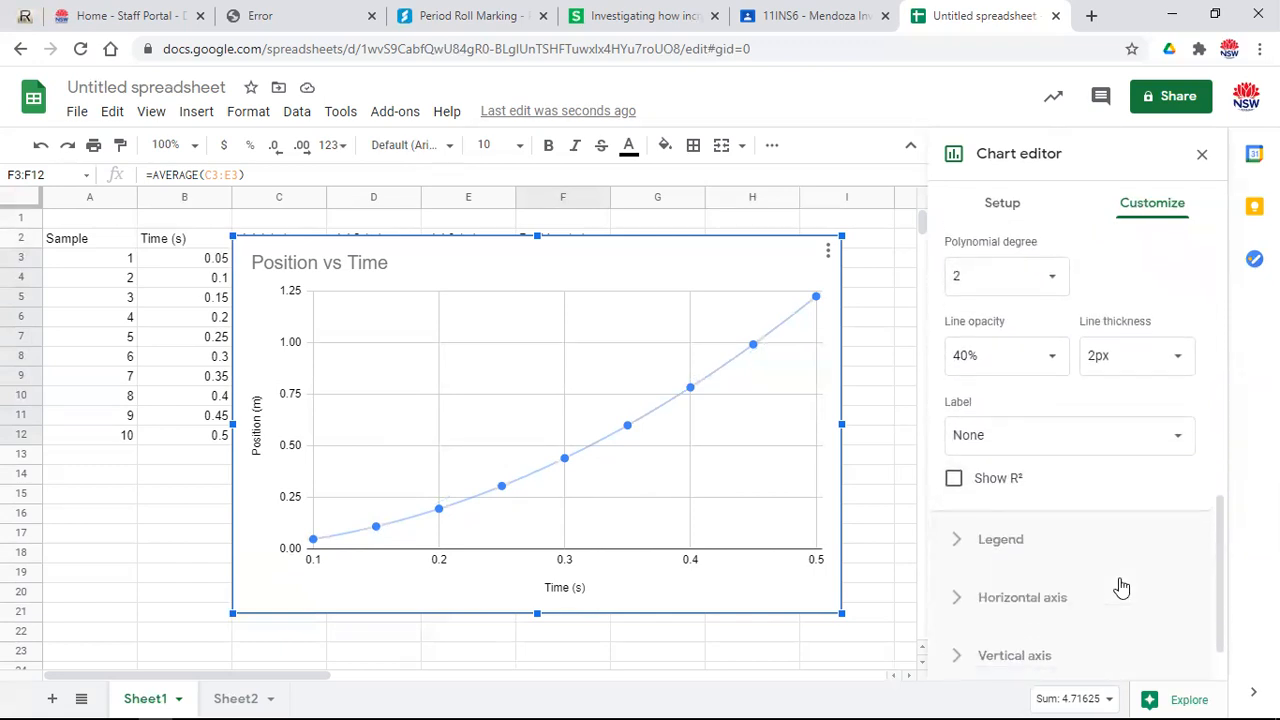
left_click(954, 479)
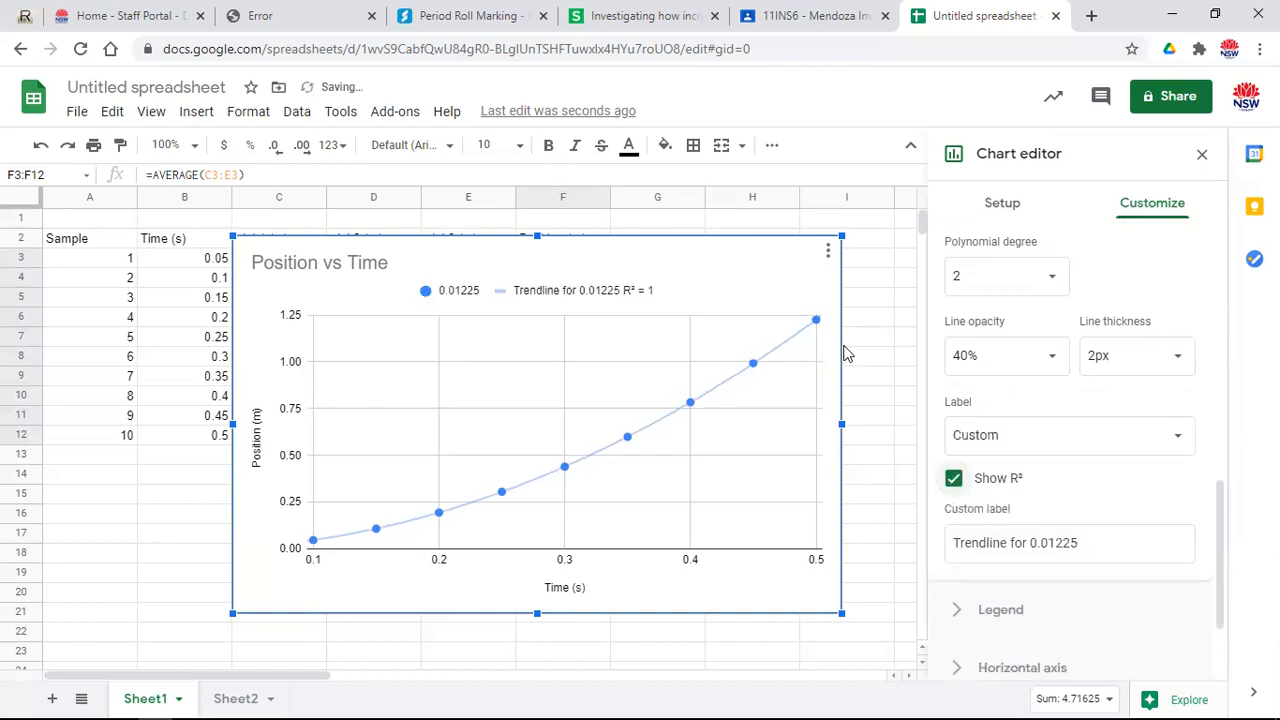